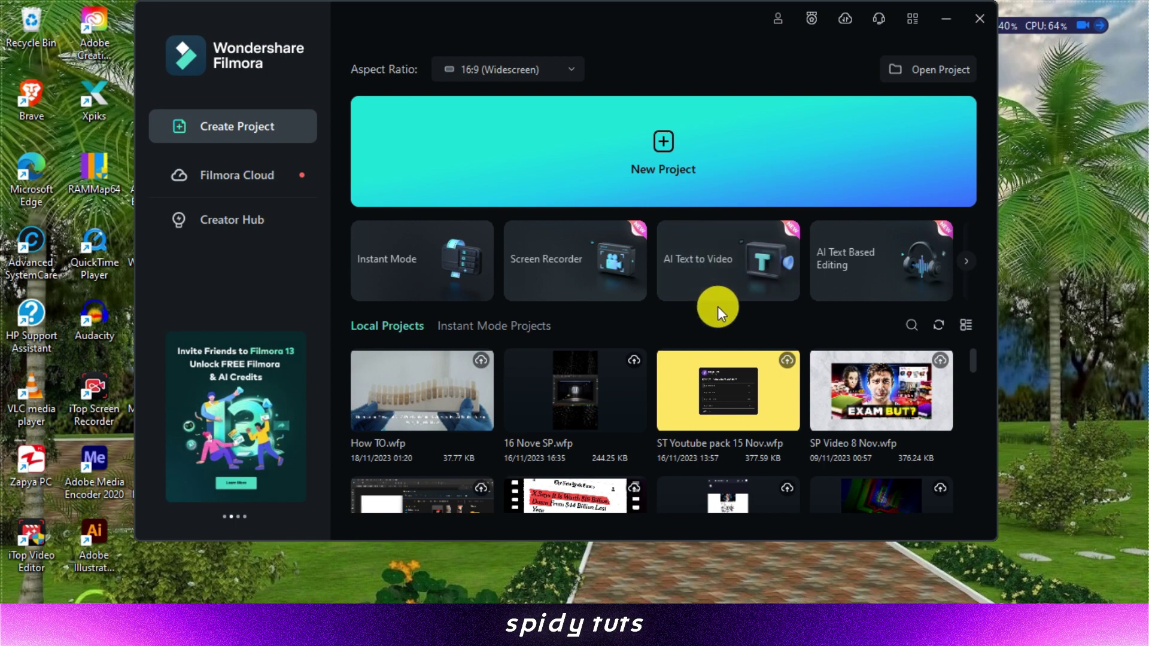
Step: Start AI Text to Video's AI writer with Informative/explanatory article as the text type
click(733, 270)
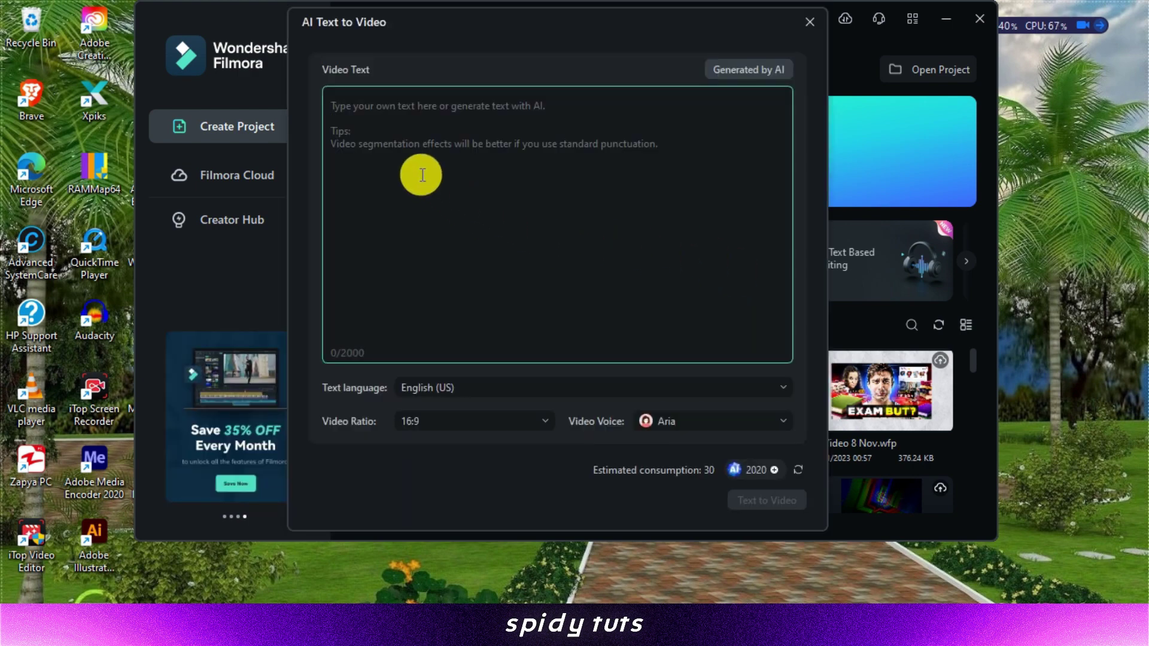
click(396, 151)
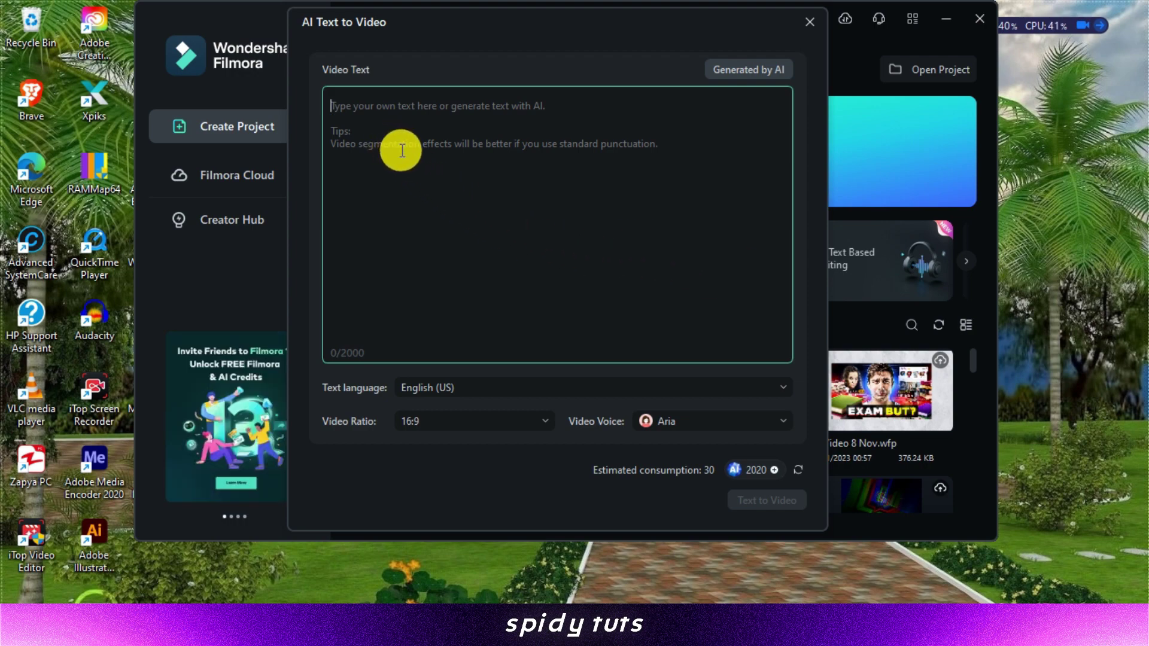
click(752, 71)
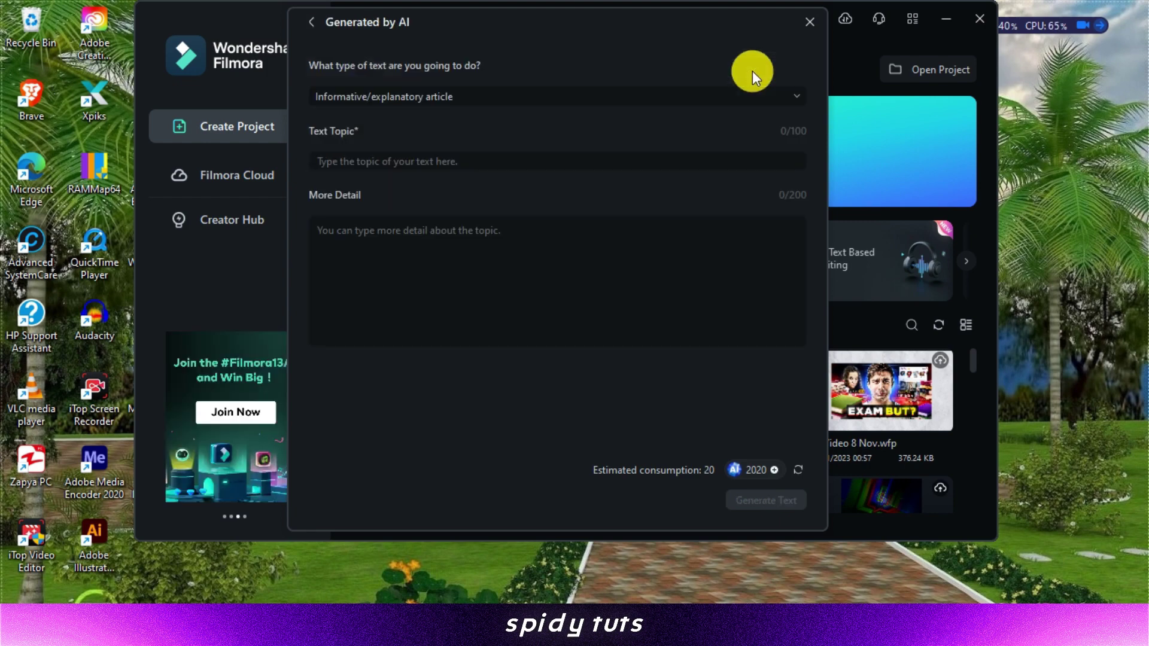
click(462, 96)
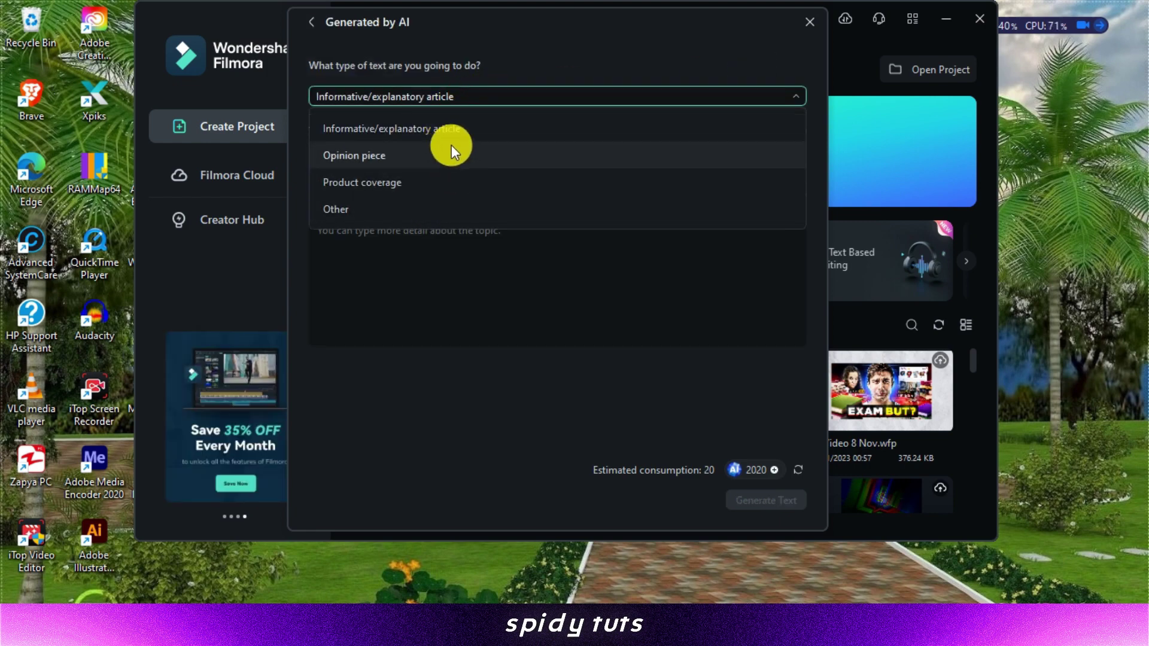
click(450, 134)
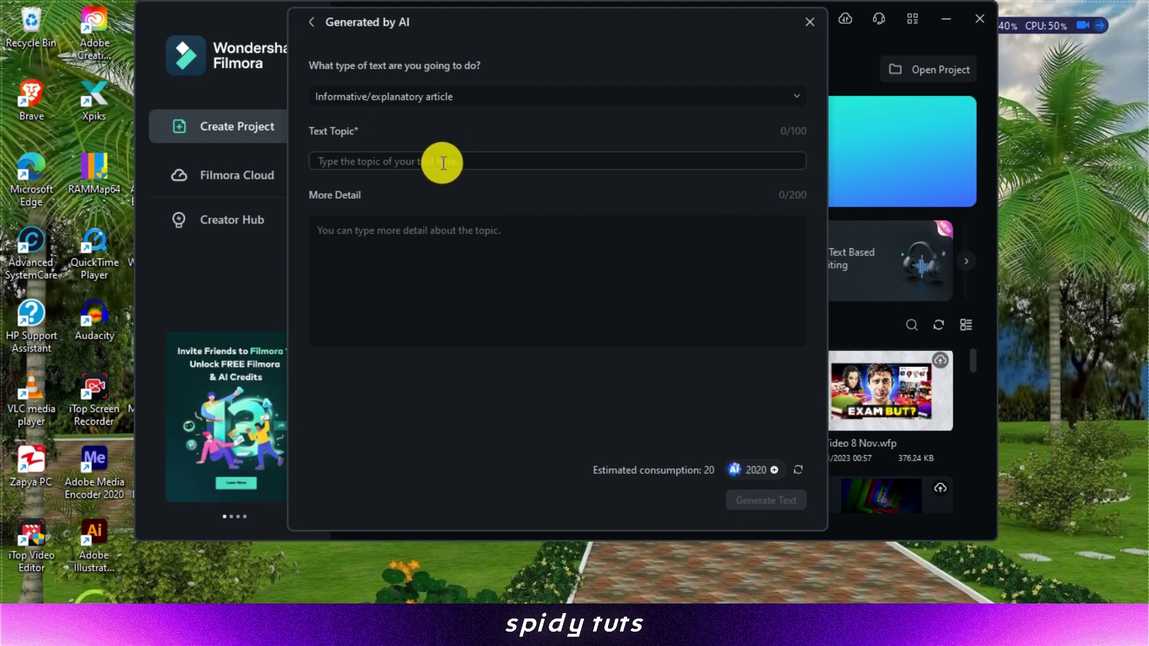
Step: Paste the phone-money topic and its detail, then generate the article text
click(453, 163)
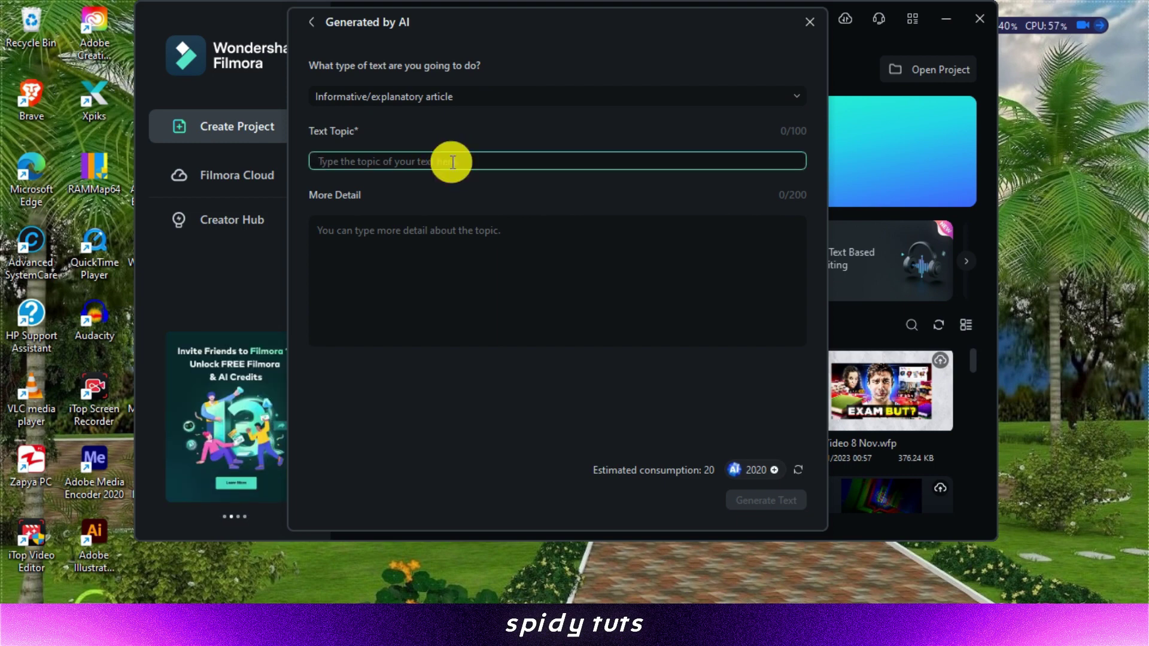
text(How to earn money by using phone.)
click(487, 277)
text(How to earn money with the help of social media in your phone.)
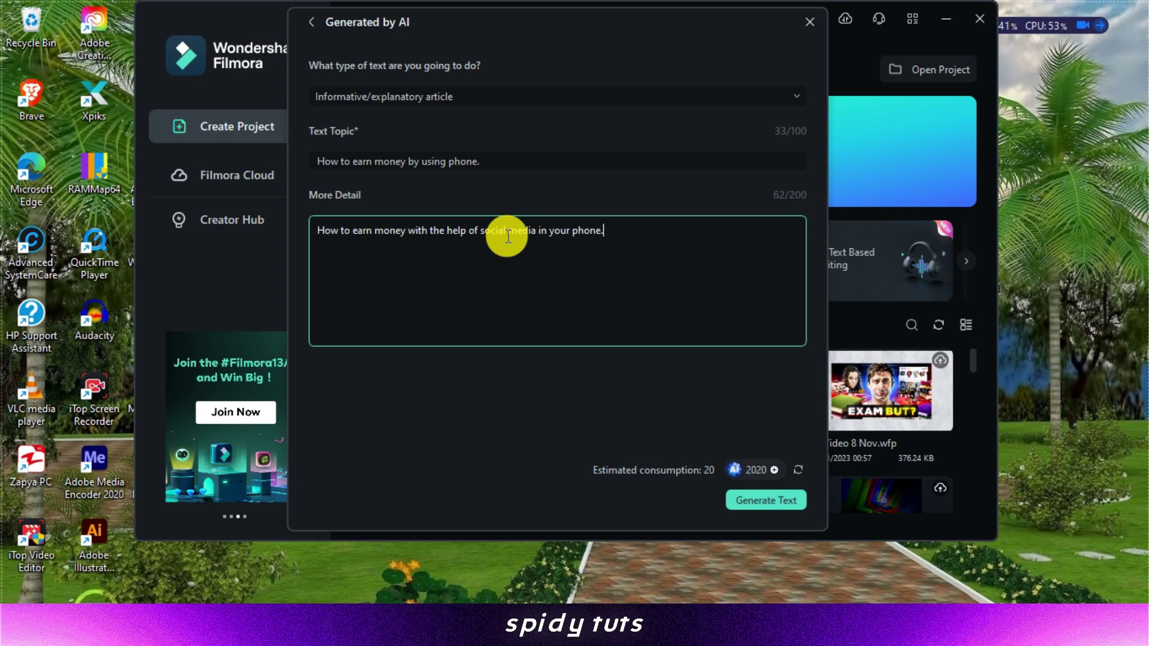
click(788, 503)
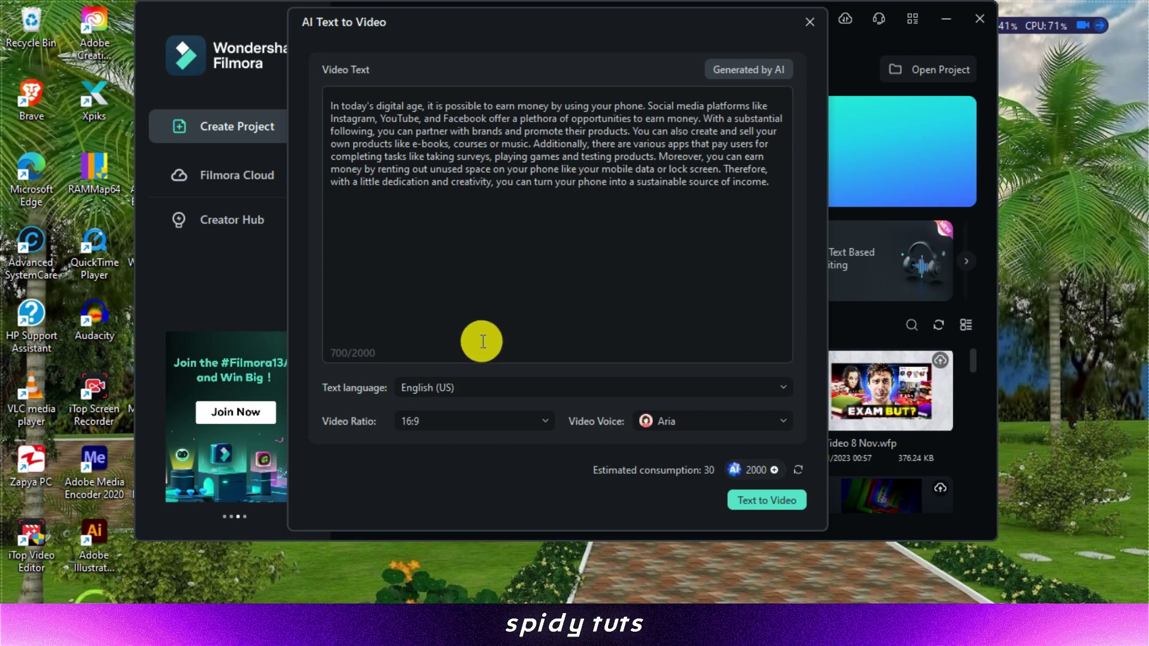
Step: Keep English (US) as the text language and 16:9 as the video ratio
click(469, 391)
scroll(500, 261, down, 5)
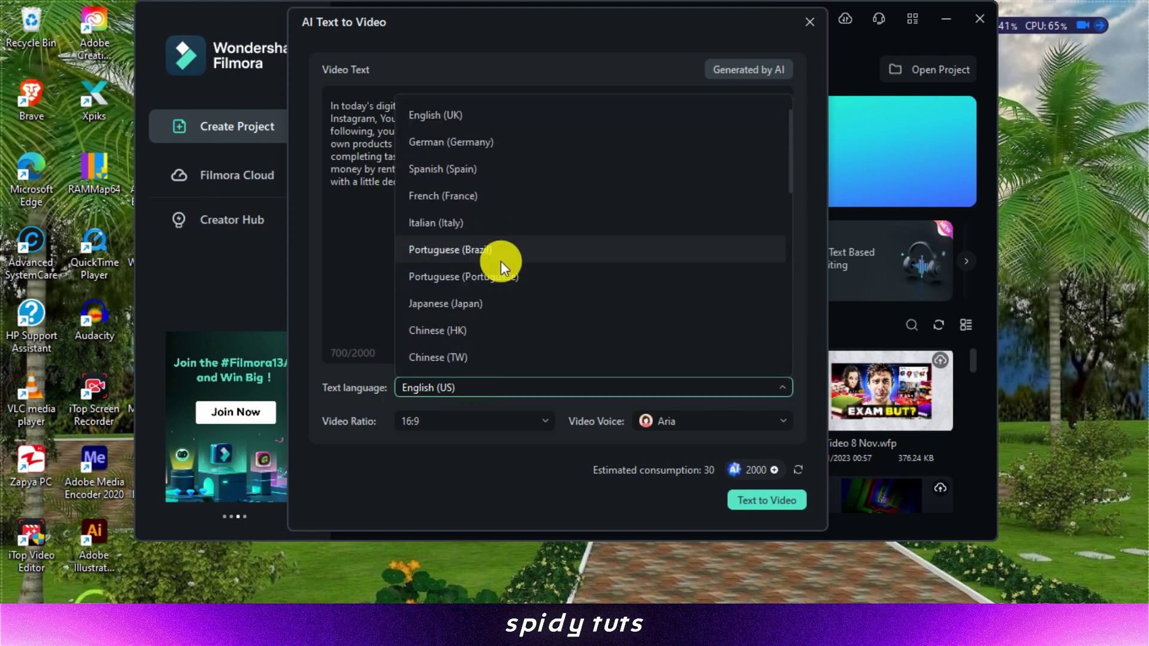
scroll(508, 247, down, 2)
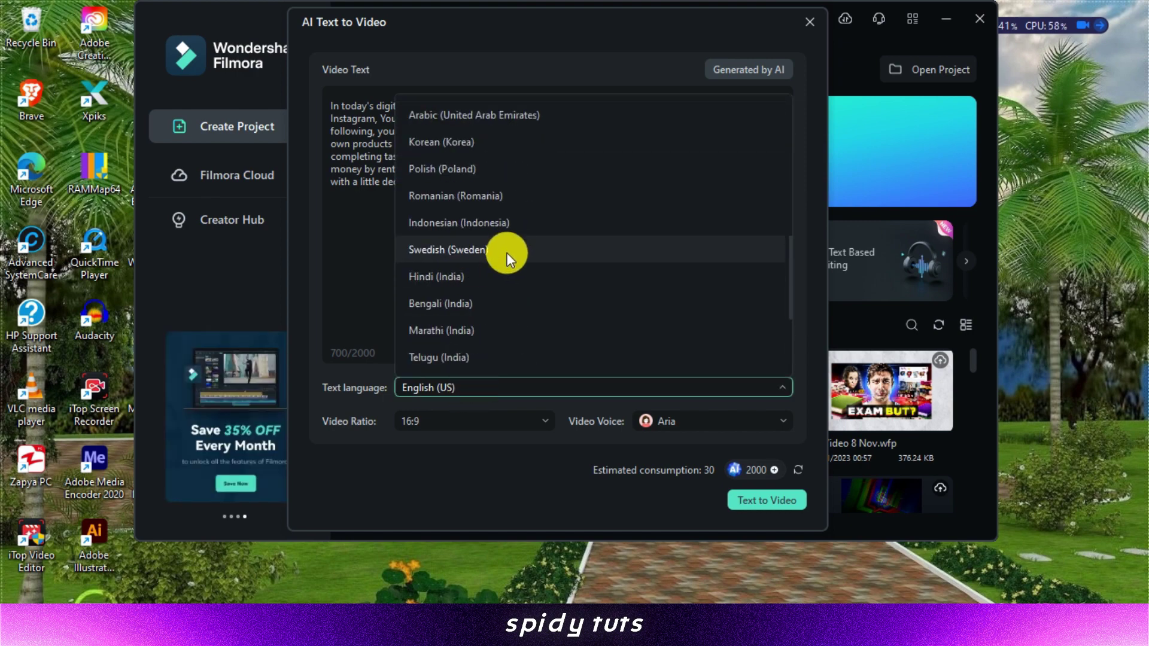
click(508, 276)
click(594, 123)
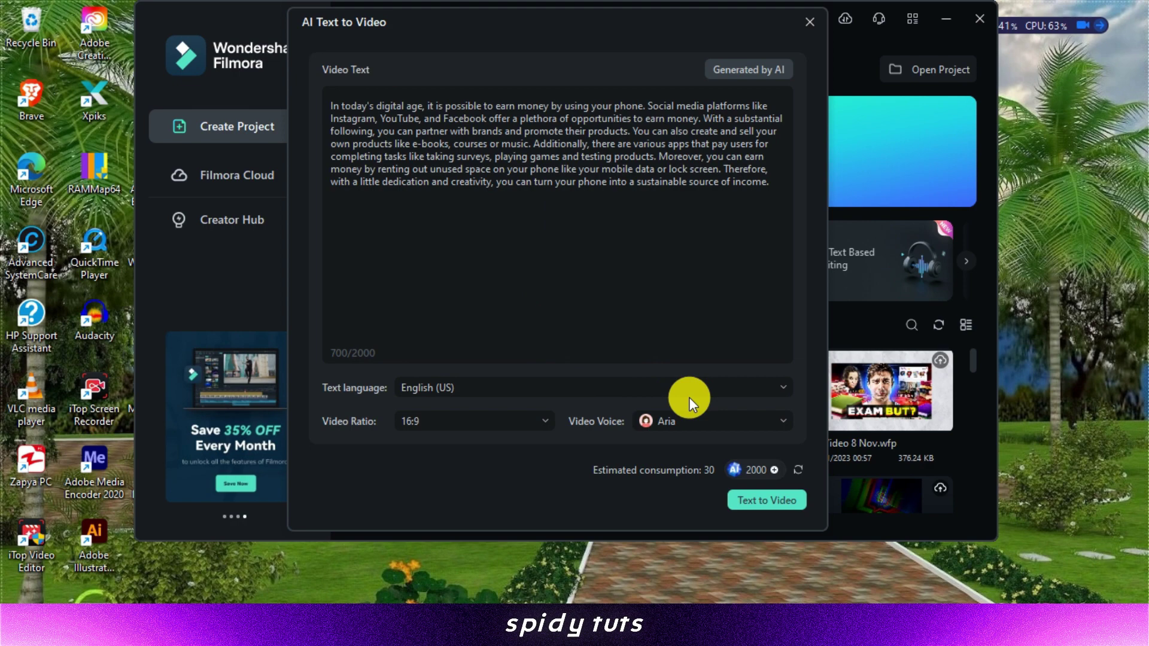
click(518, 419)
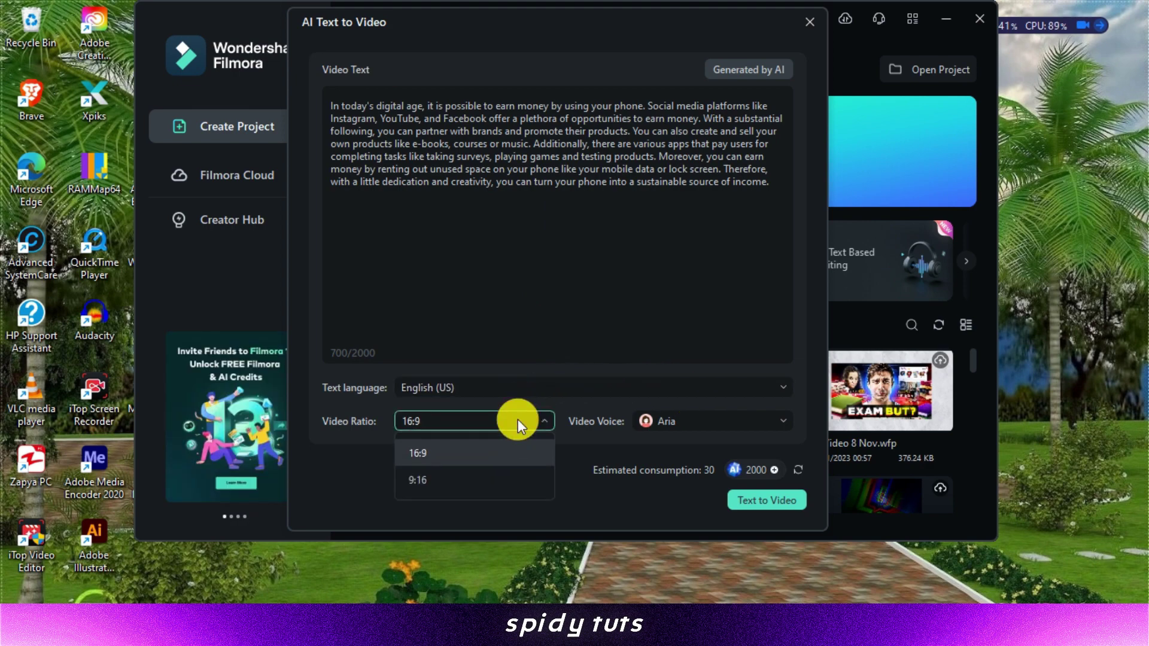
click(517, 419)
Step: Choose the Davis narration voice and generate the video from the text
click(730, 423)
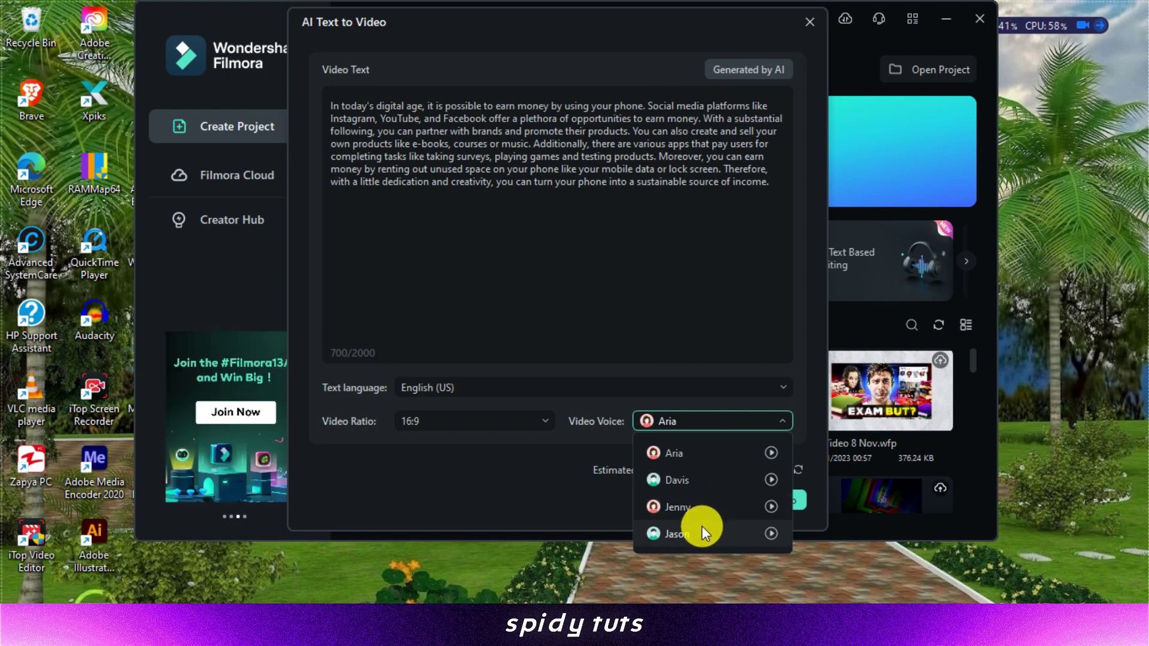
click(756, 477)
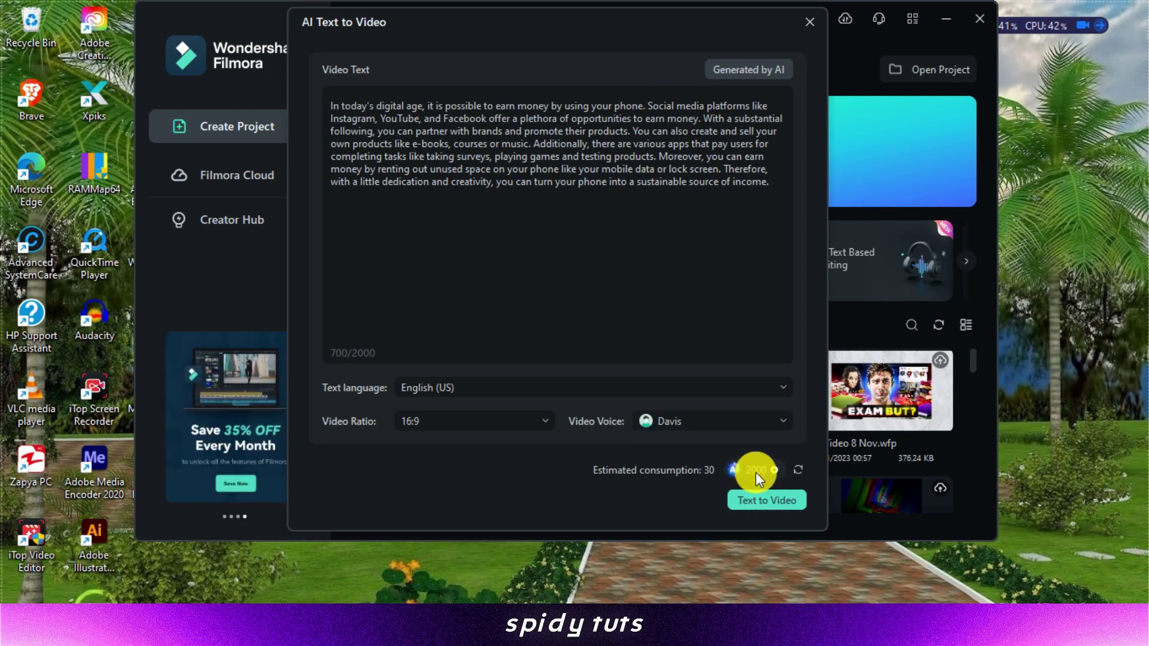
click(745, 499)
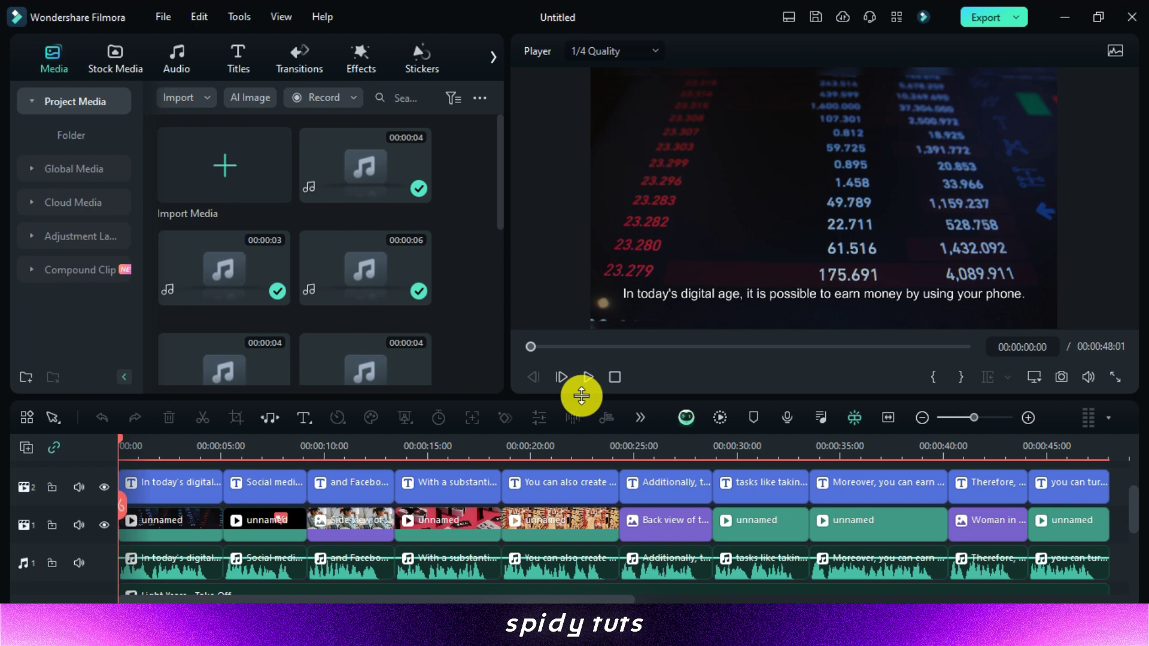
Step: Preview the generated video and select the Light Years - Take Off music clip
click(586, 380)
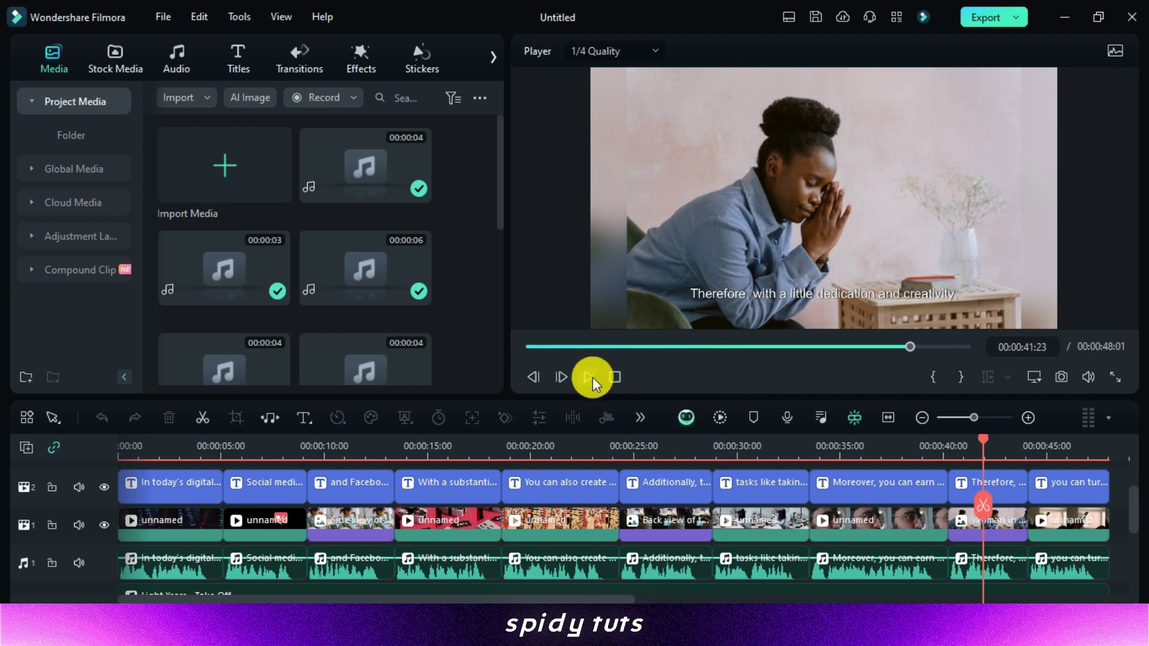
click(592, 378)
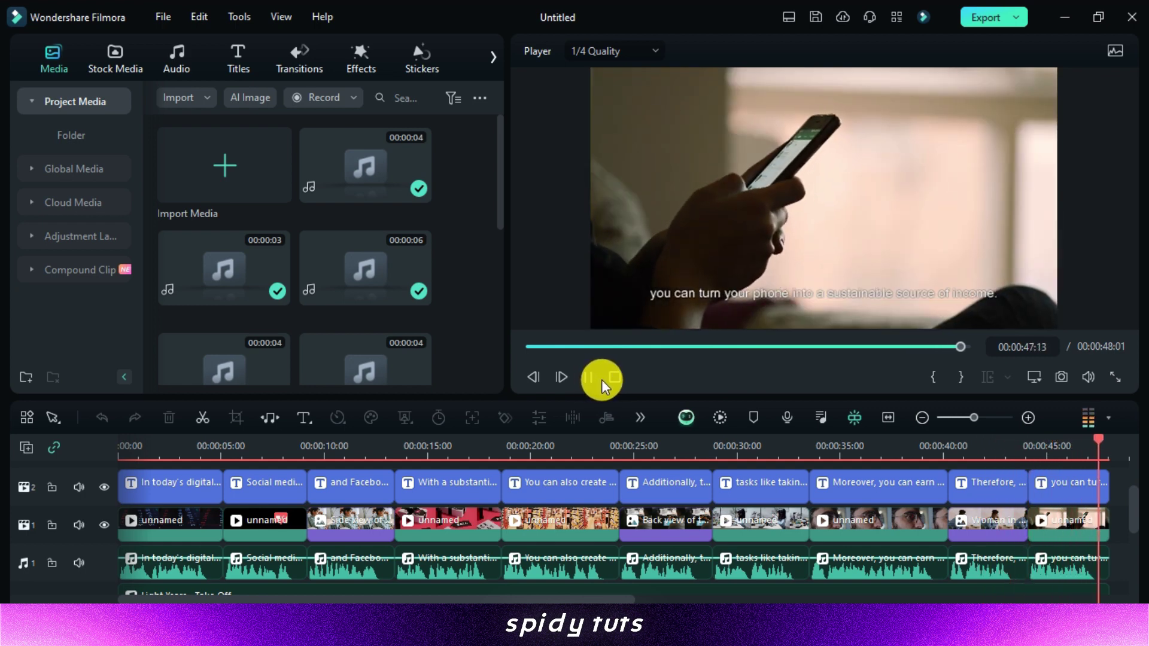
click(152, 450)
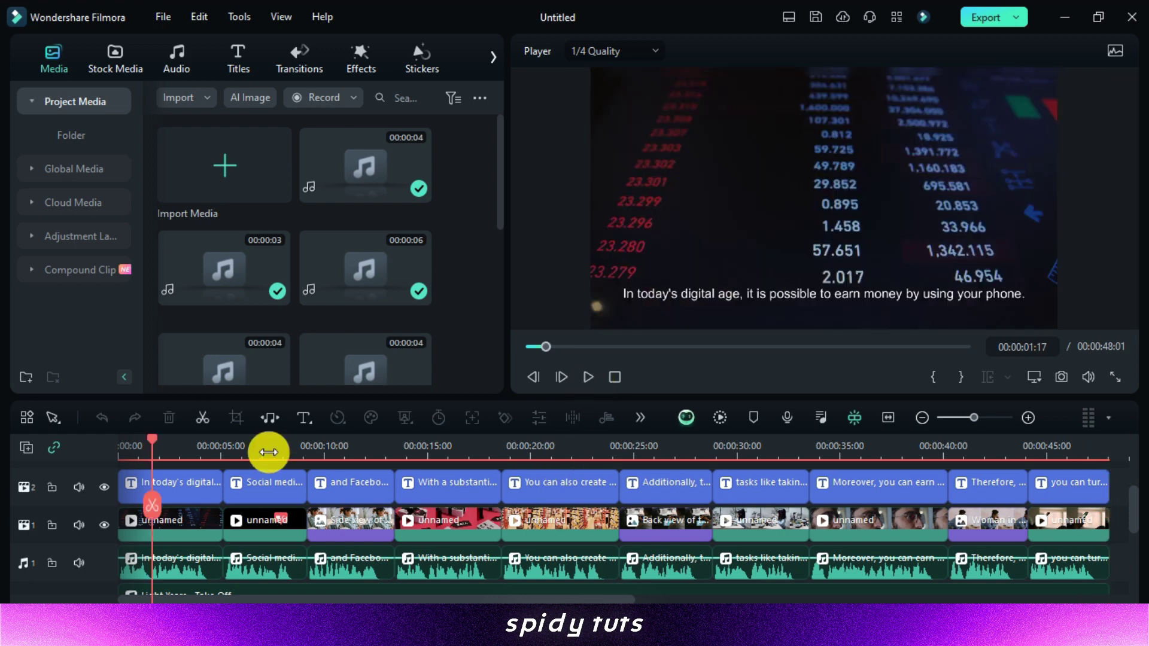
scroll(278, 547, down, 1)
scroll(278, 548, down, 2)
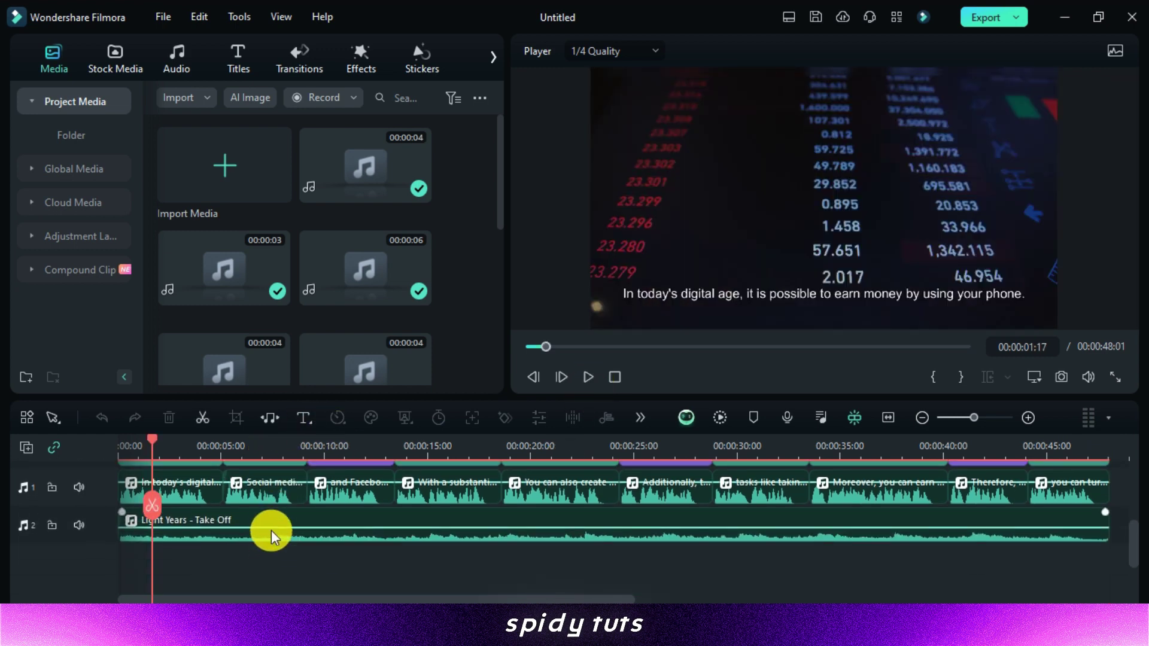
click(276, 538)
drag(162, 502, 189, 503)
Step: Show the downloaded music in the Audio library
click(179, 59)
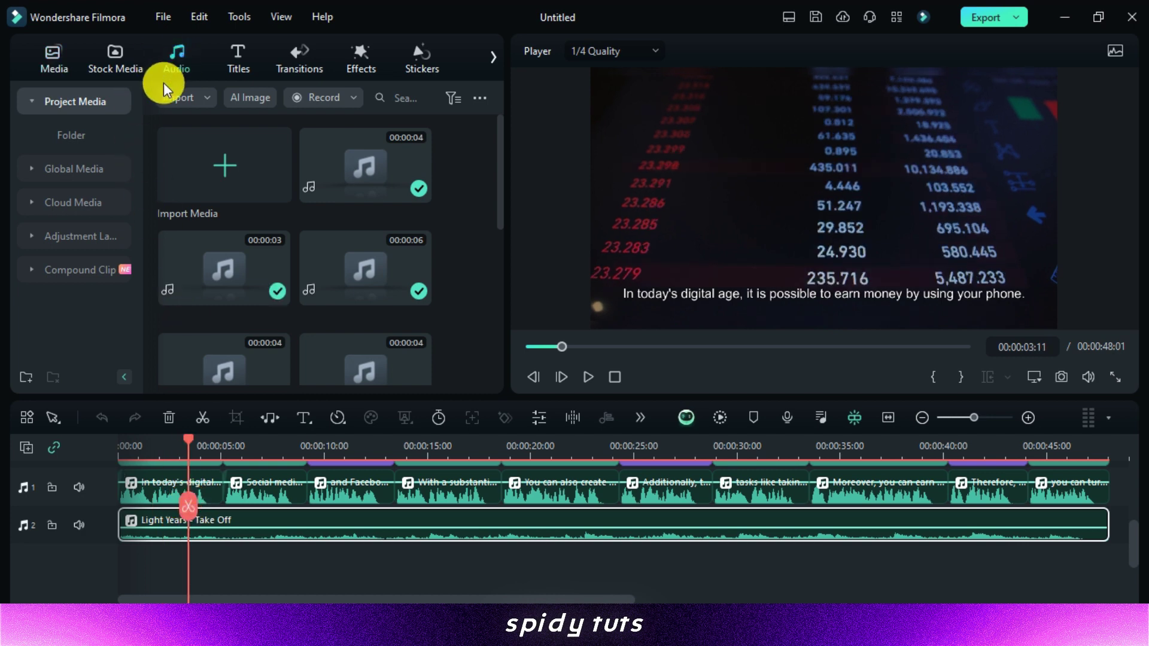
click(96, 103)
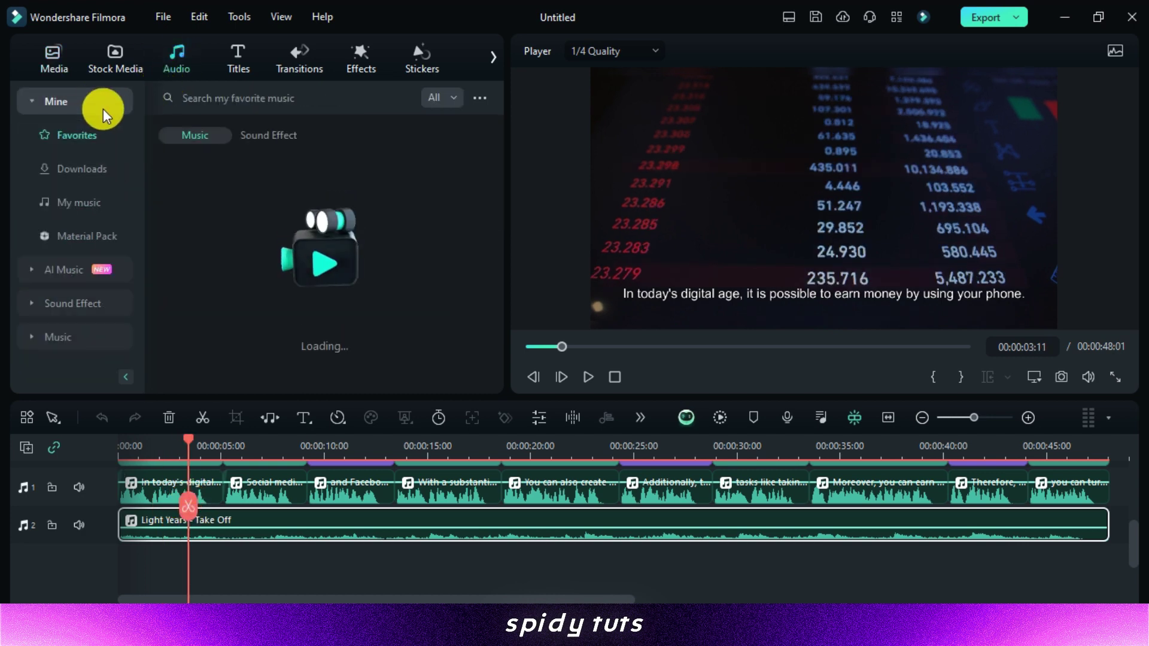
click(89, 168)
scroll(260, 519, up, 2)
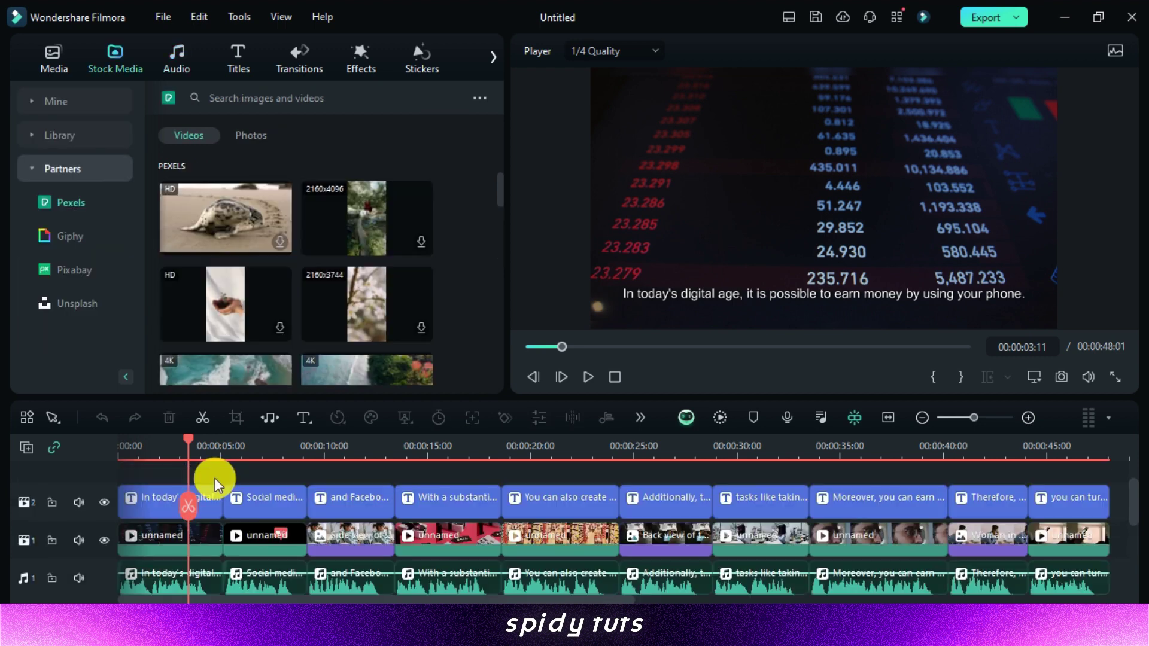
scroll(203, 502, up, 1)
Step: Add a background box to the first caption in the advanced text editor
click(155, 512)
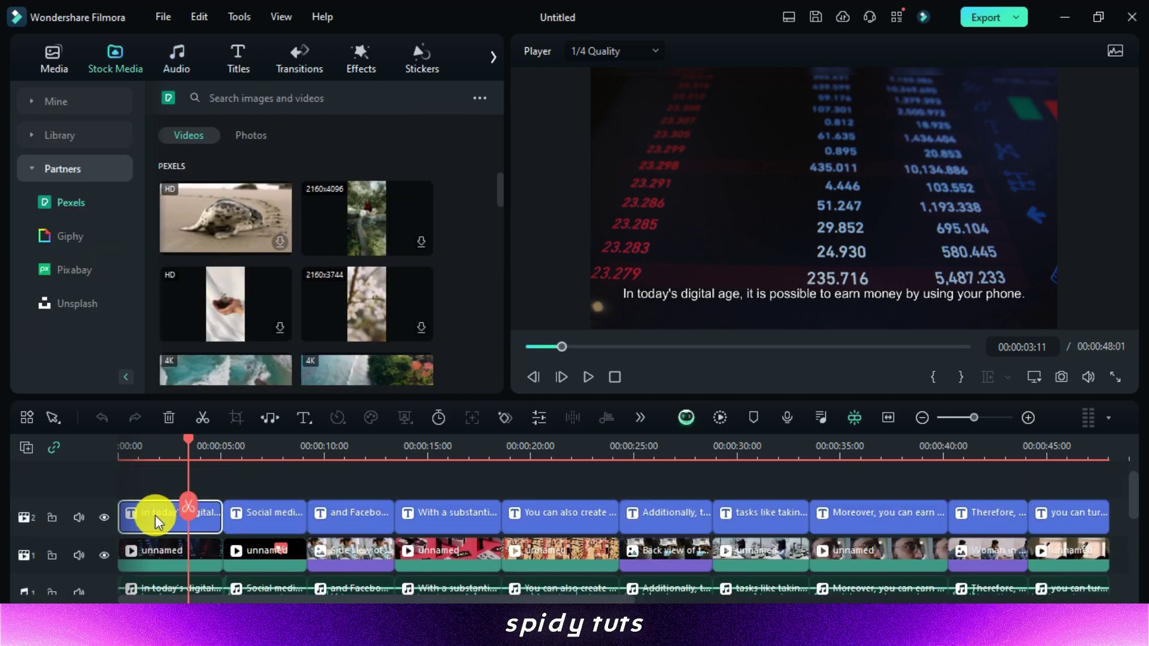
click(534, 414)
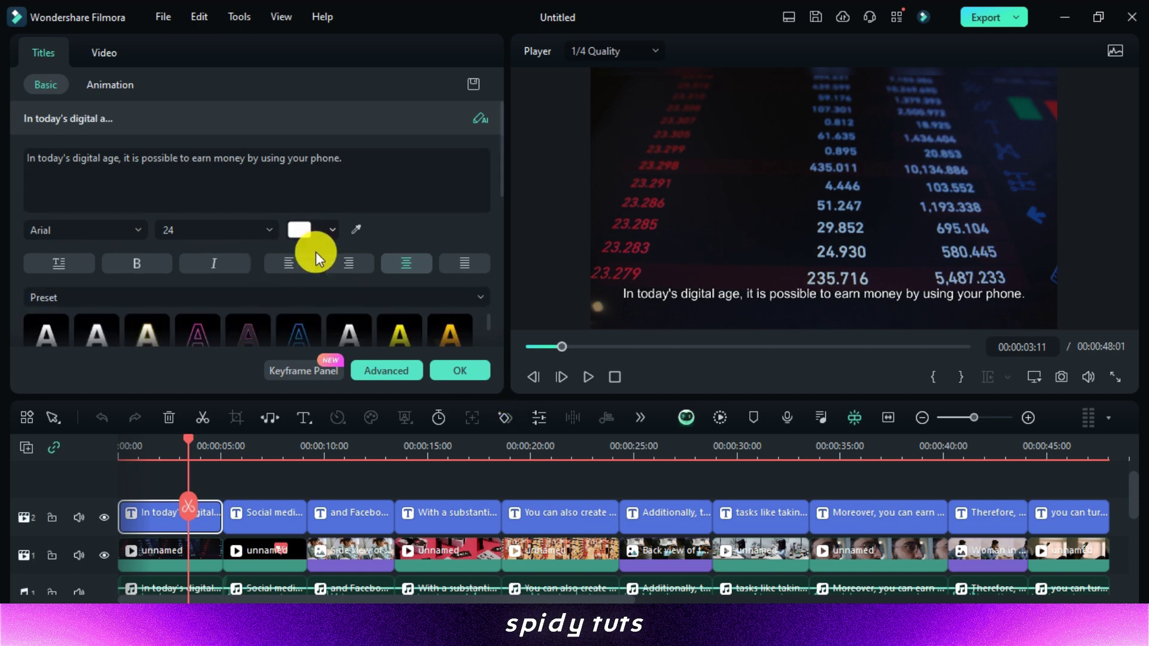
click(386, 371)
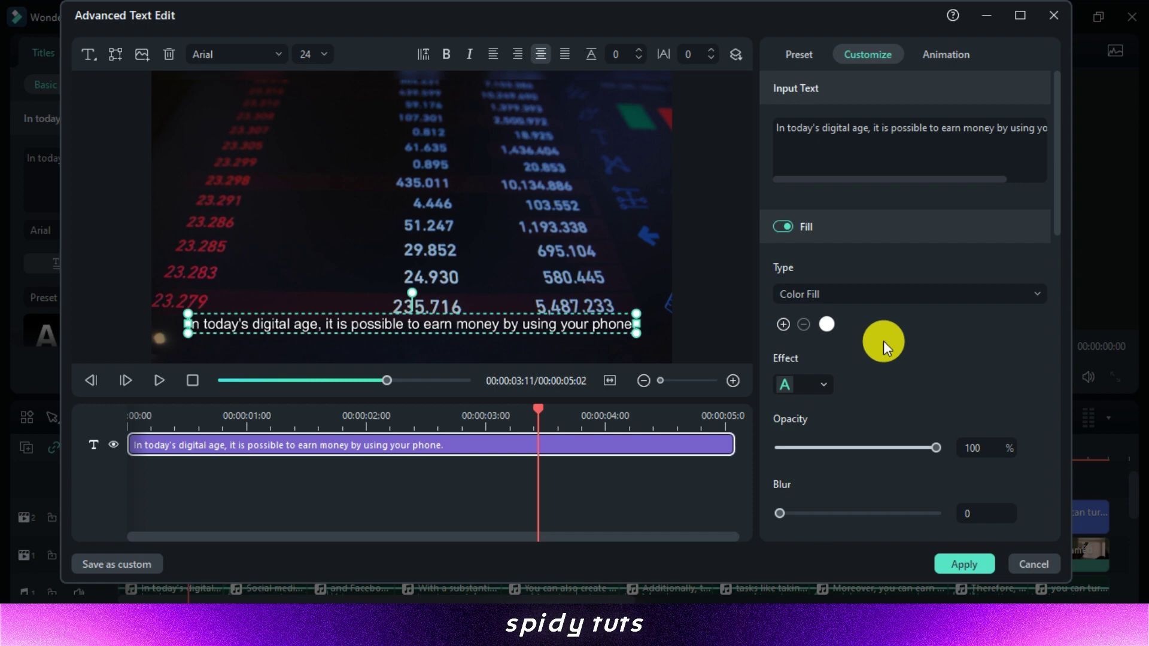
scroll(904, 345, down, 10)
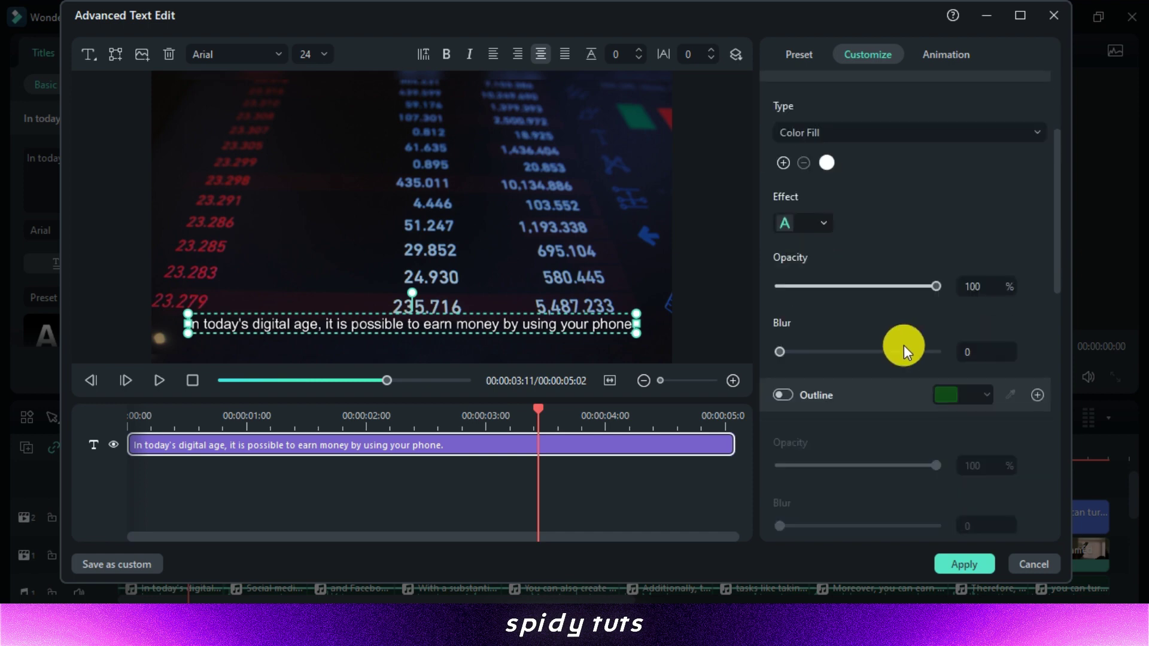
click(779, 367)
scroll(793, 396, up, 8)
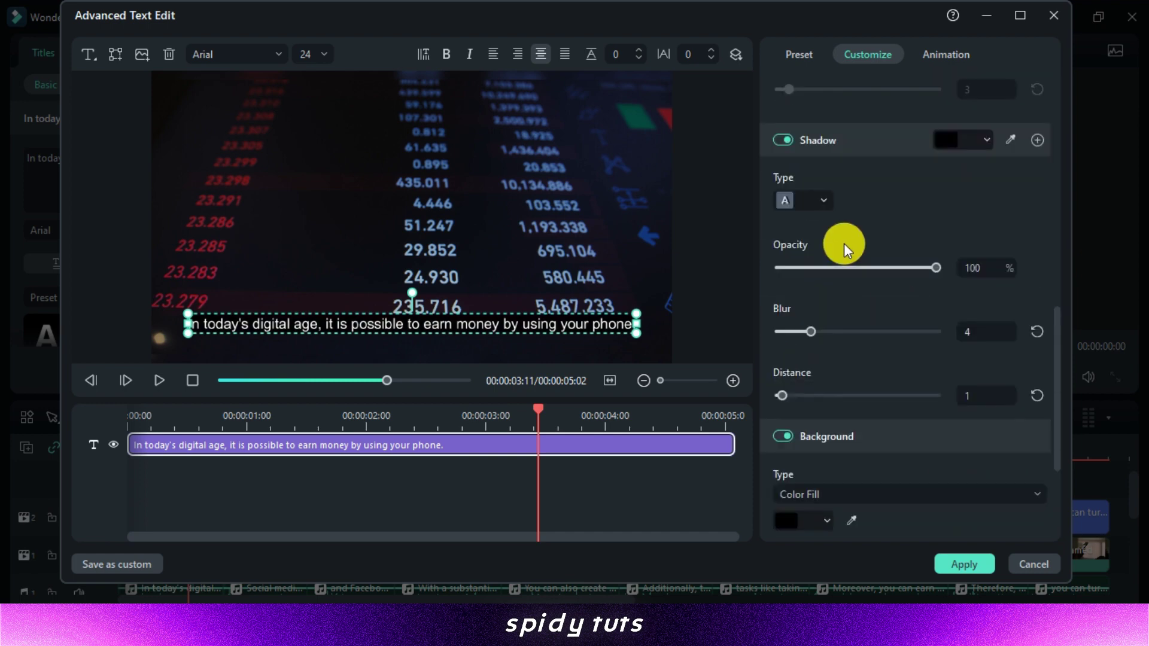
scroll(841, 308, up, 1)
click(372, 412)
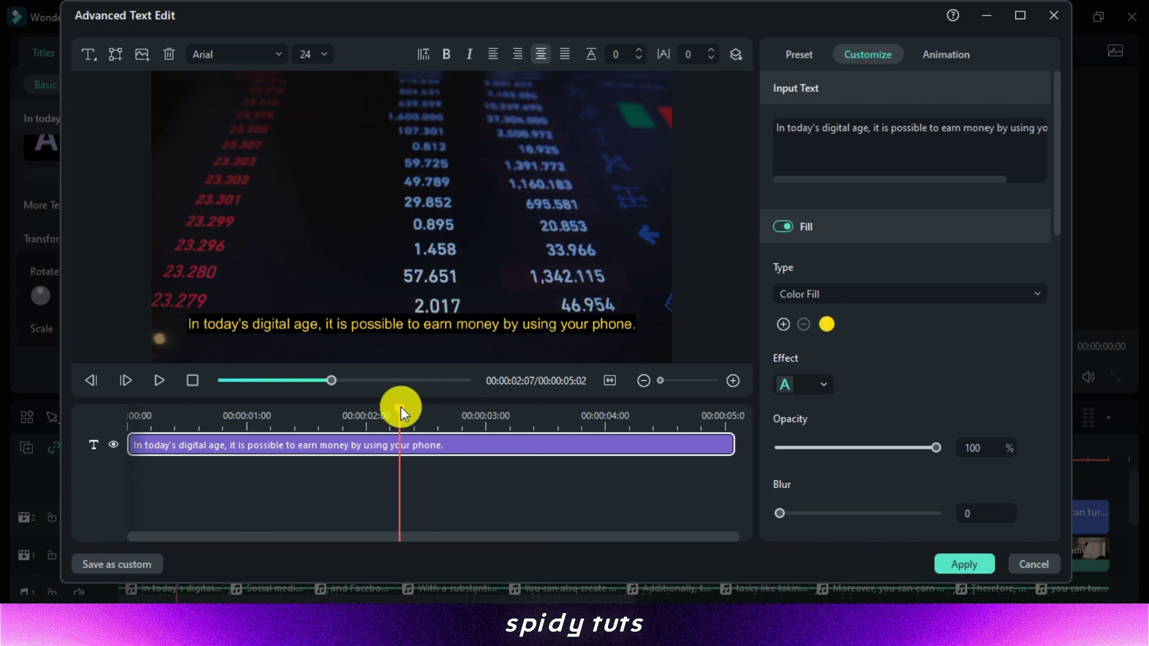
Step: Set the caption font to Montserrat SemiBold at size 22 and apply the style
click(218, 54)
text(mont)
click(297, 361)
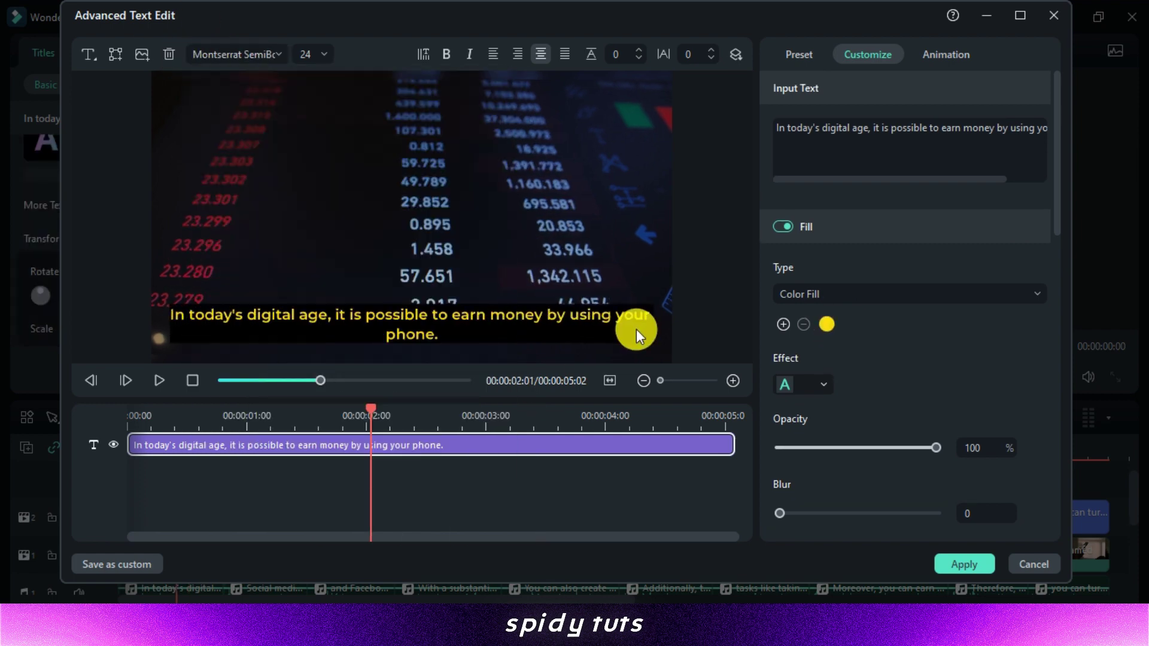
scroll(321, 60, down, 1)
scroll(920, 293, down, 5)
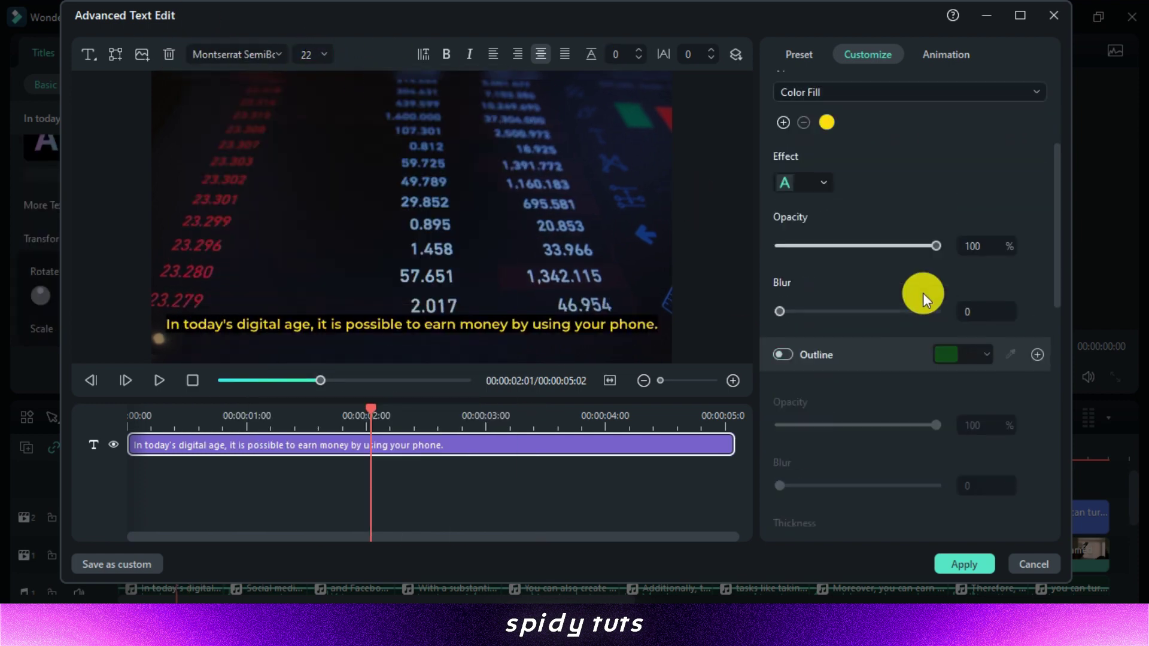
scroll(927, 209, up, 5)
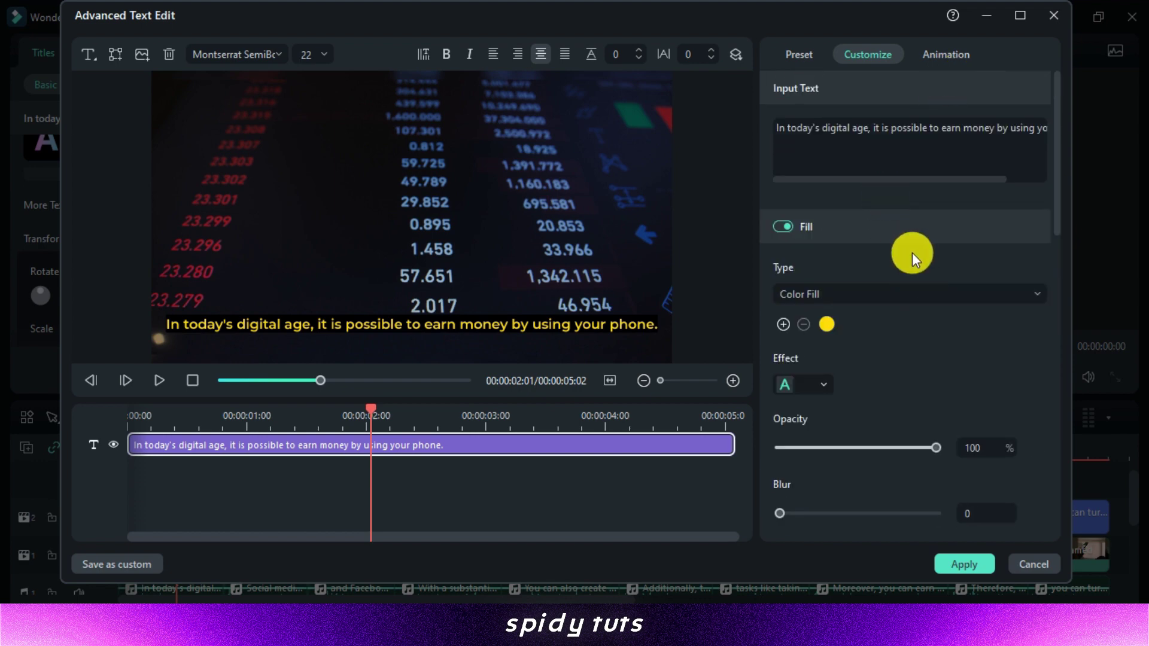
click(964, 565)
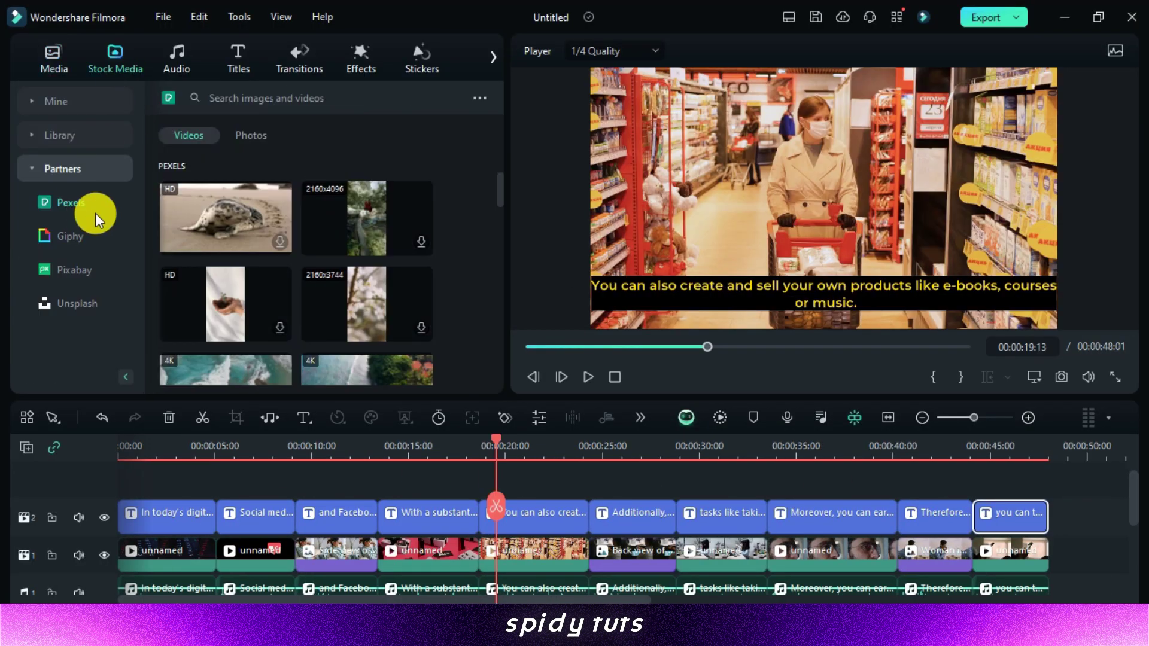
Step: Search Pexels stock videos for 'courses' and browse the laptop and book clips
click(237, 98)
text(courses)
key(Return)
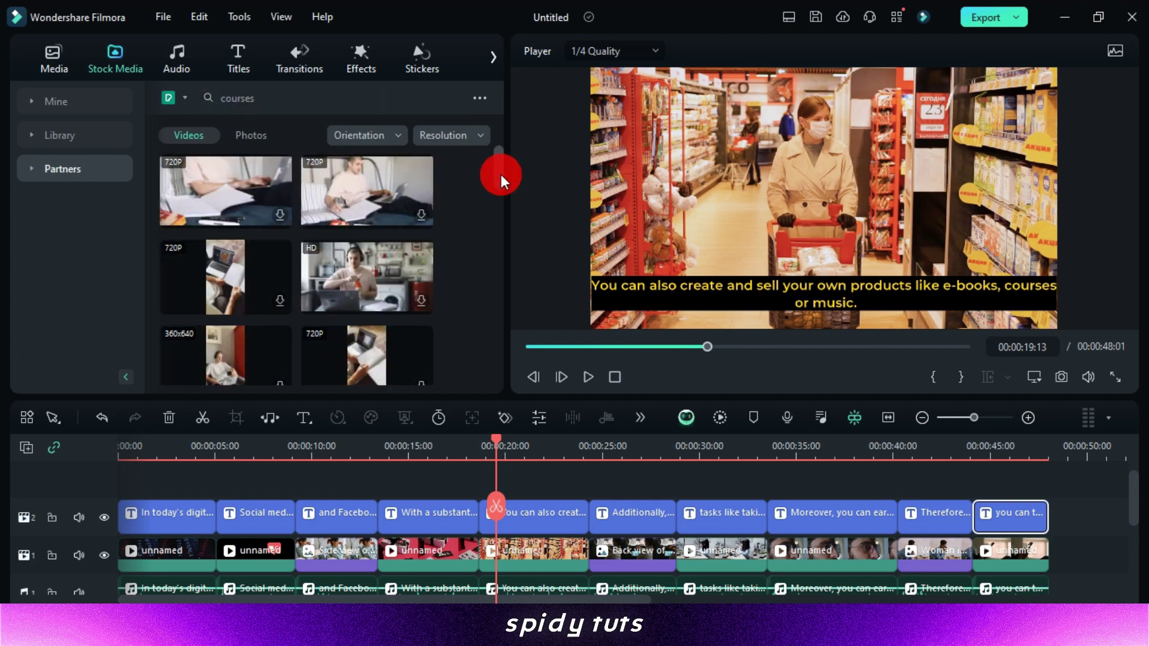
scroll(503, 180, down, 3)
scroll(506, 204, down, 5)
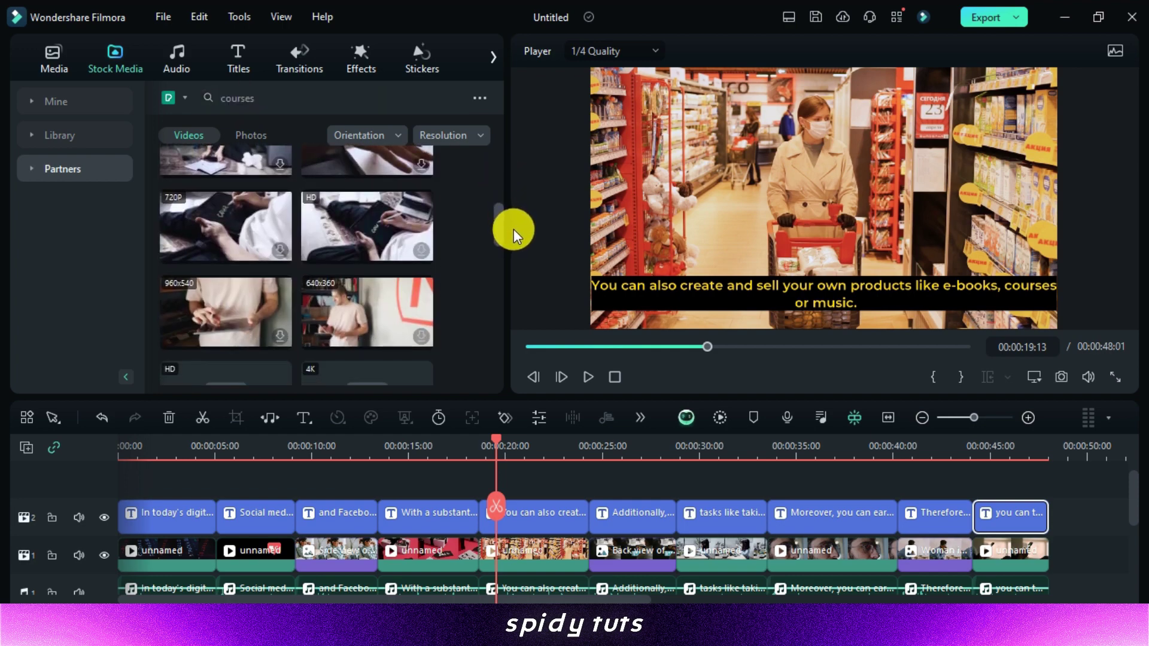
scroll(514, 229, down, 1)
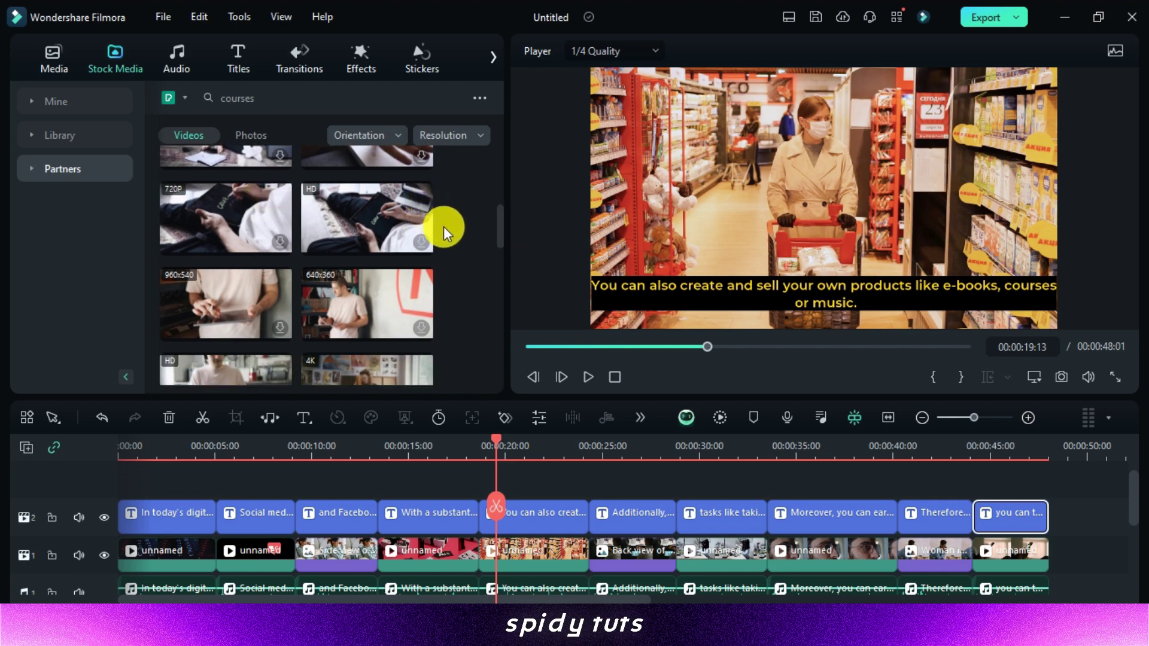
scroll(493, 229, down, 3)
scroll(498, 232, up, 3)
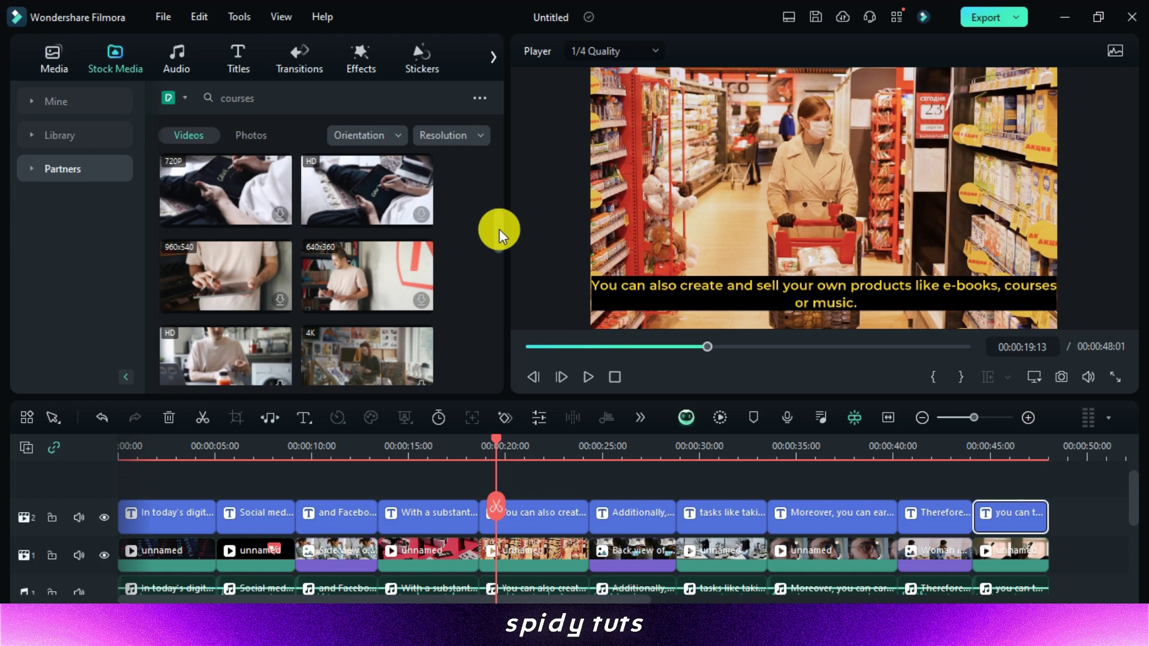
Step: Download the HD tablet-writing clip and use it to replace the shopping scene
click(421, 241)
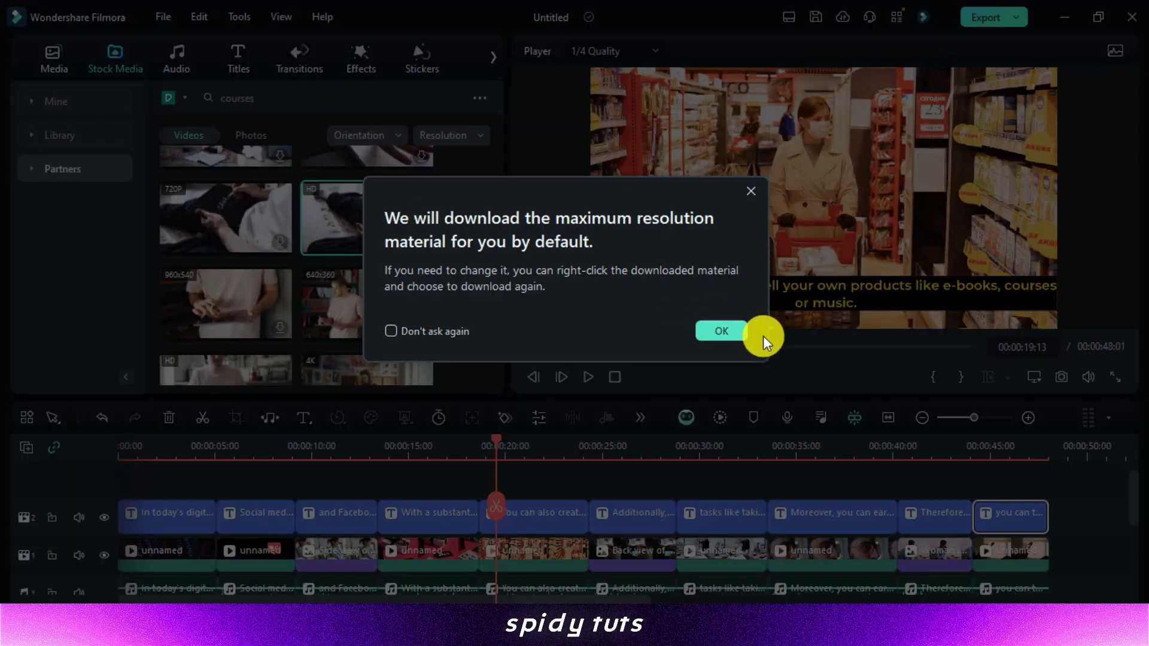
click(722, 331)
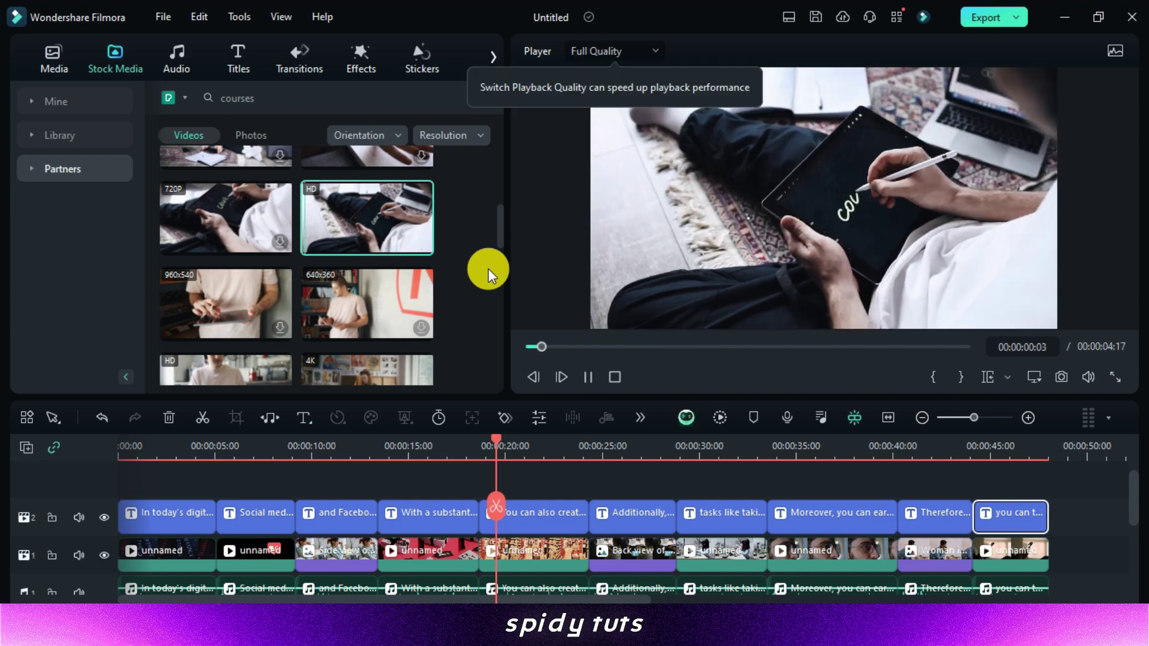
click(530, 550)
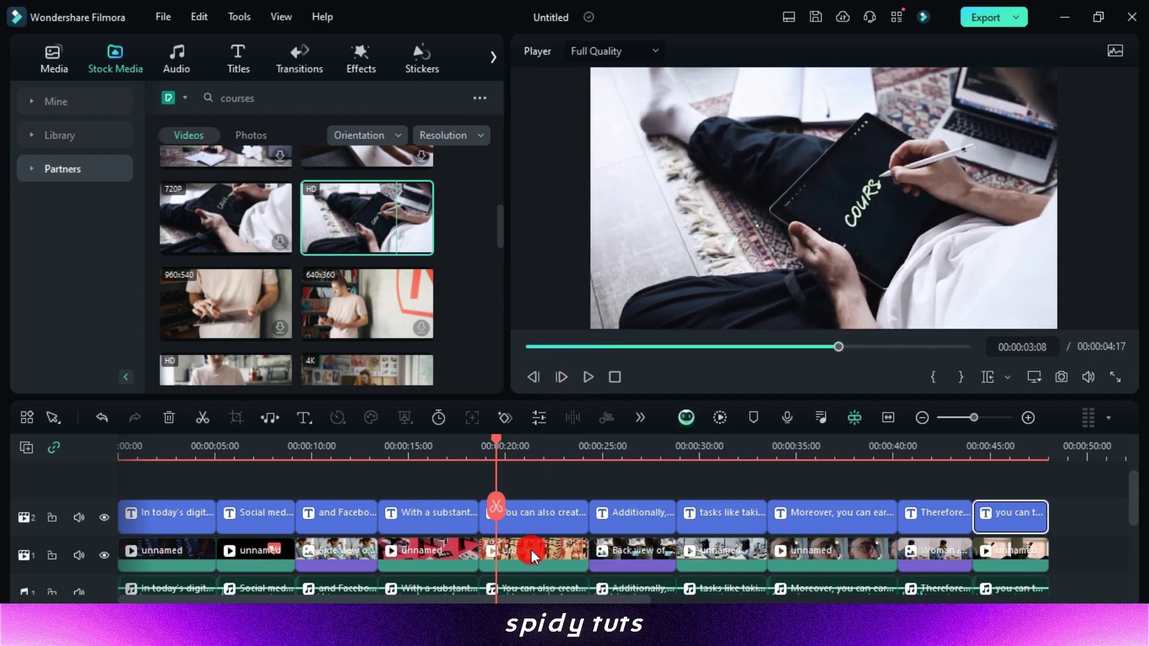
drag(386, 248, 515, 541)
Step: Play back the new tablet clip from about 17 seconds
click(462, 449)
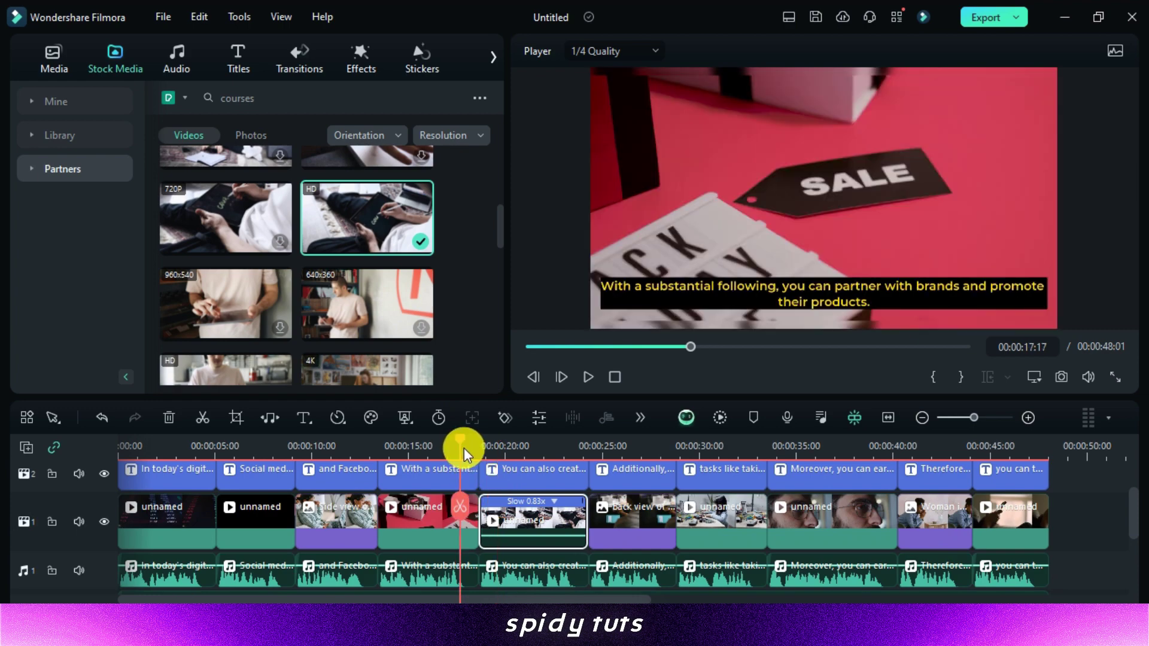
key(space)
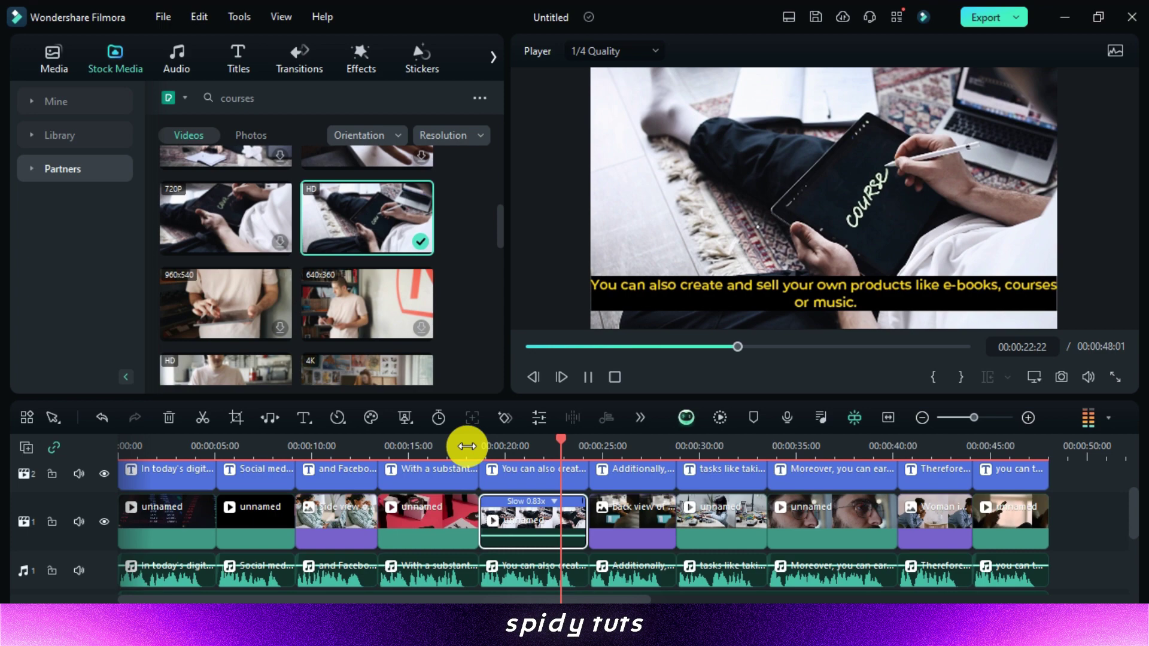
key(space)
drag(403, 451, 199, 473)
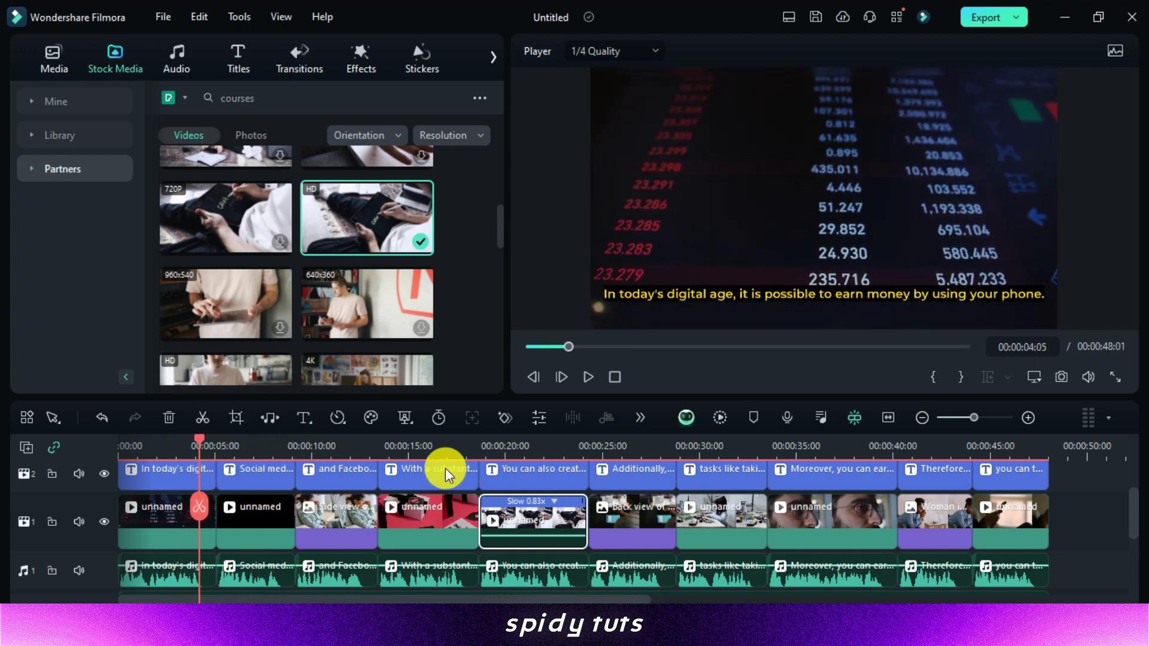
Step: Review the timeline from around 30 seconds up to the surveys caption
drag(446, 468, 701, 449)
key(space)
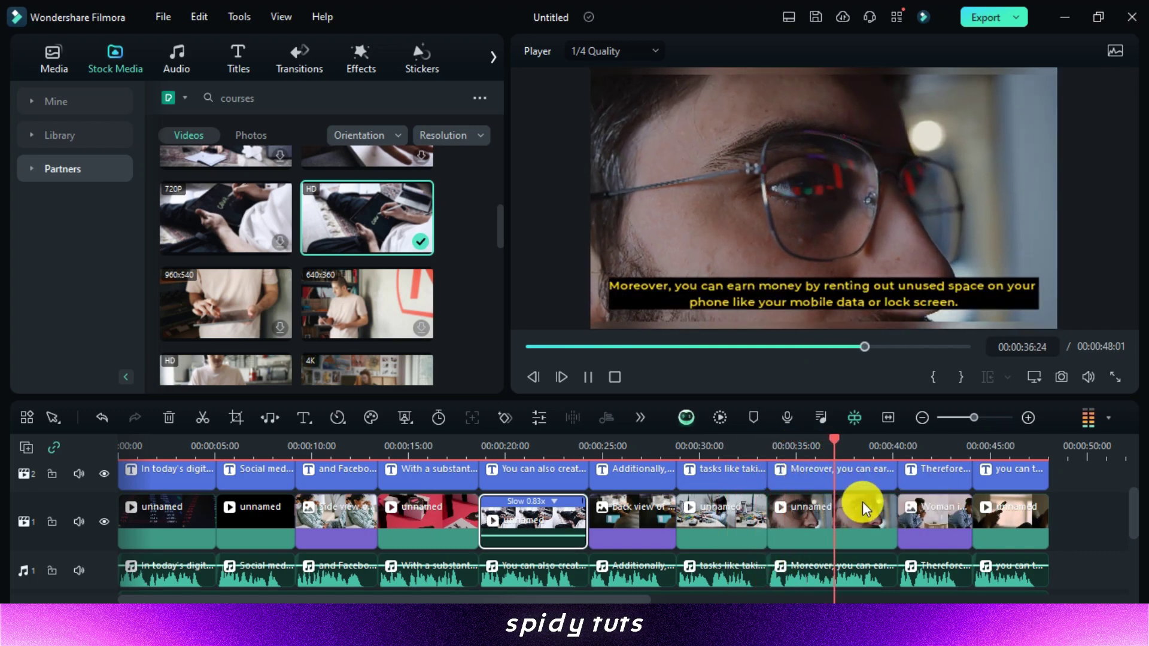
click(944, 519)
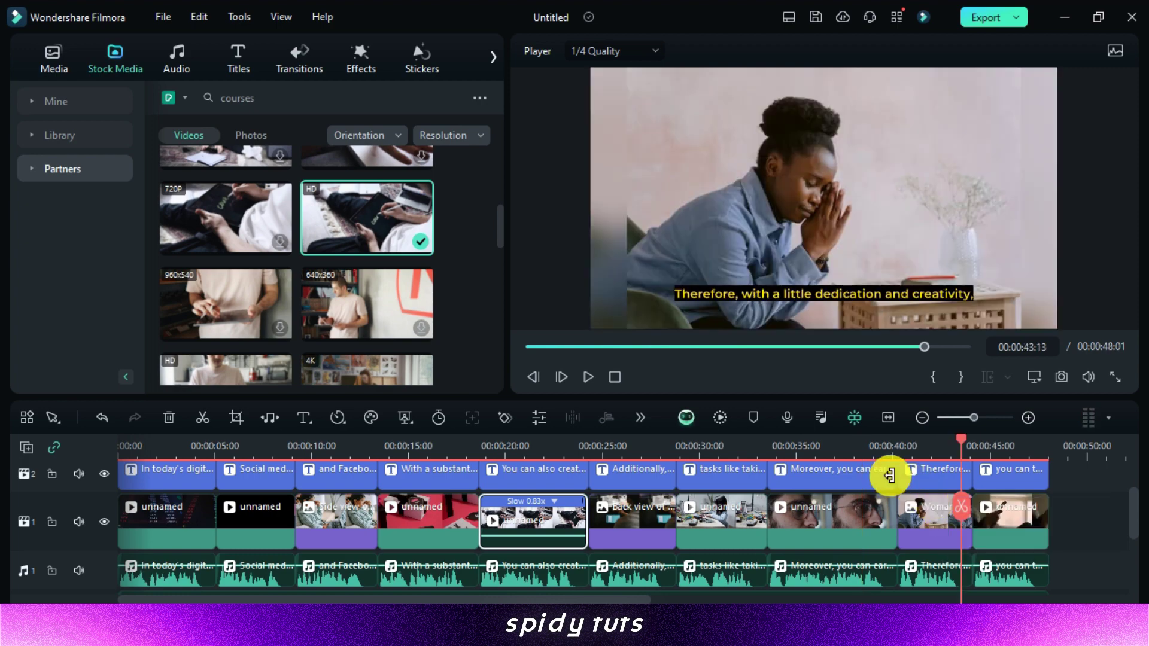
click(761, 442)
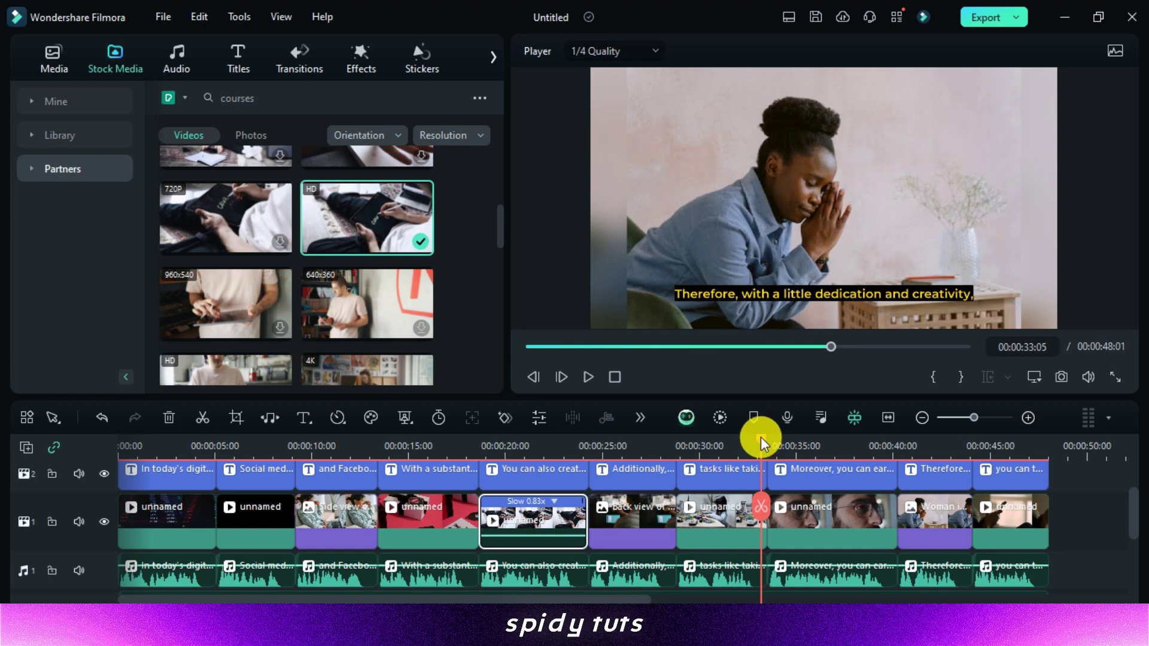
click(761, 444)
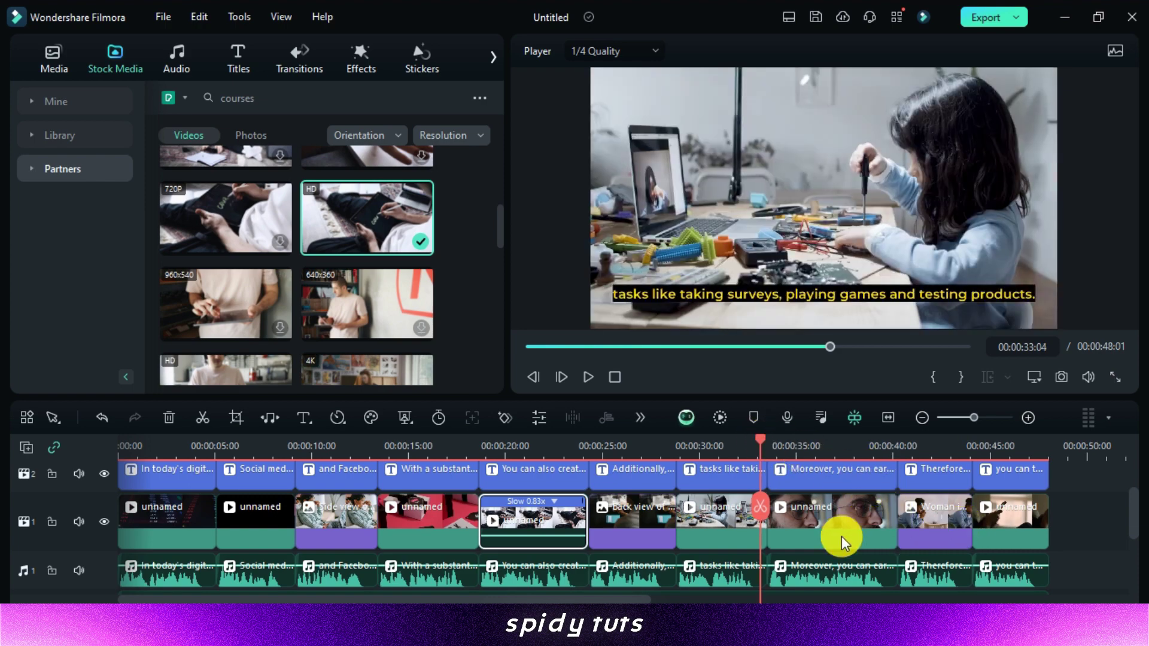
Step: Select the first clip and preview the Basic Flash transition
click(197, 444)
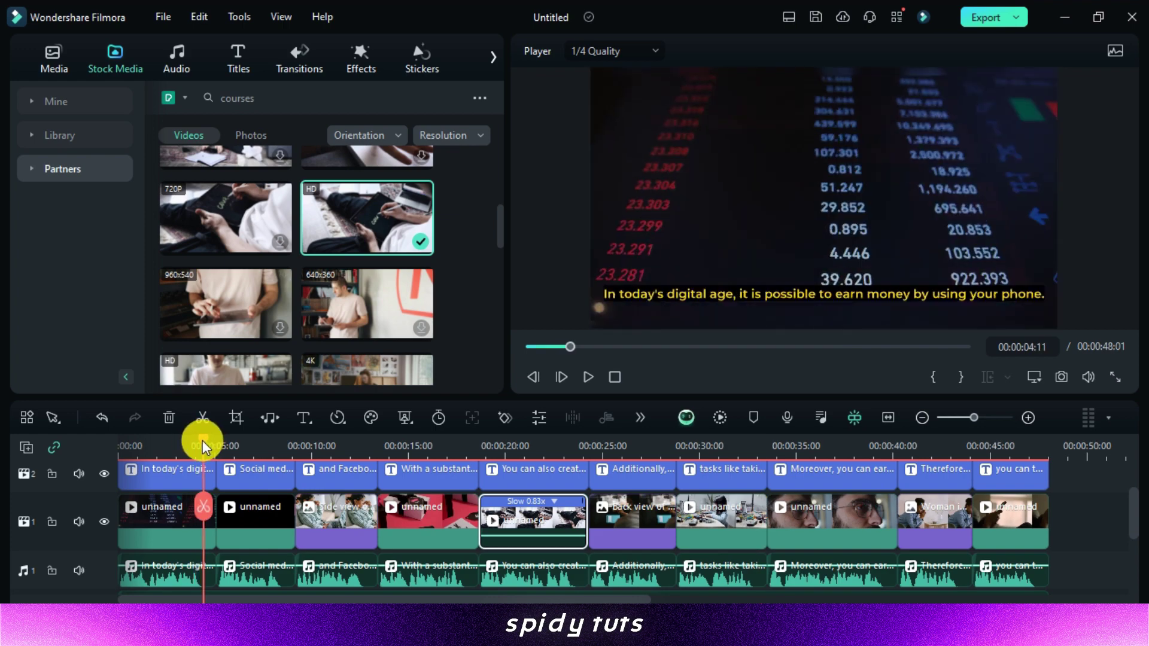
click(200, 510)
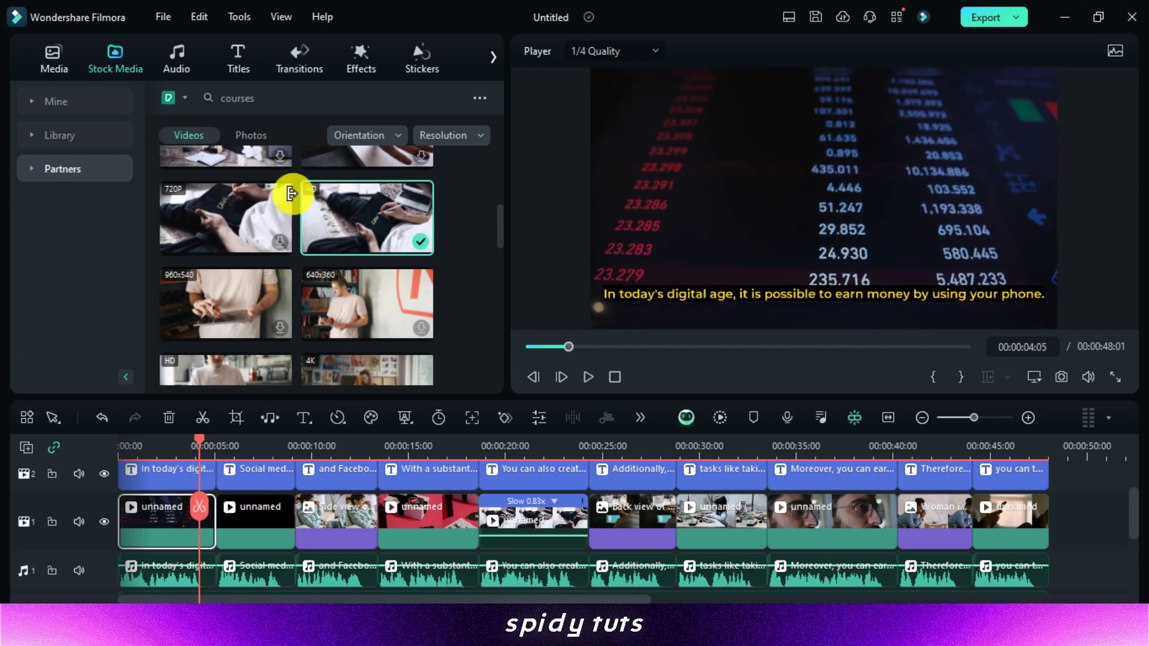
click(292, 62)
click(369, 200)
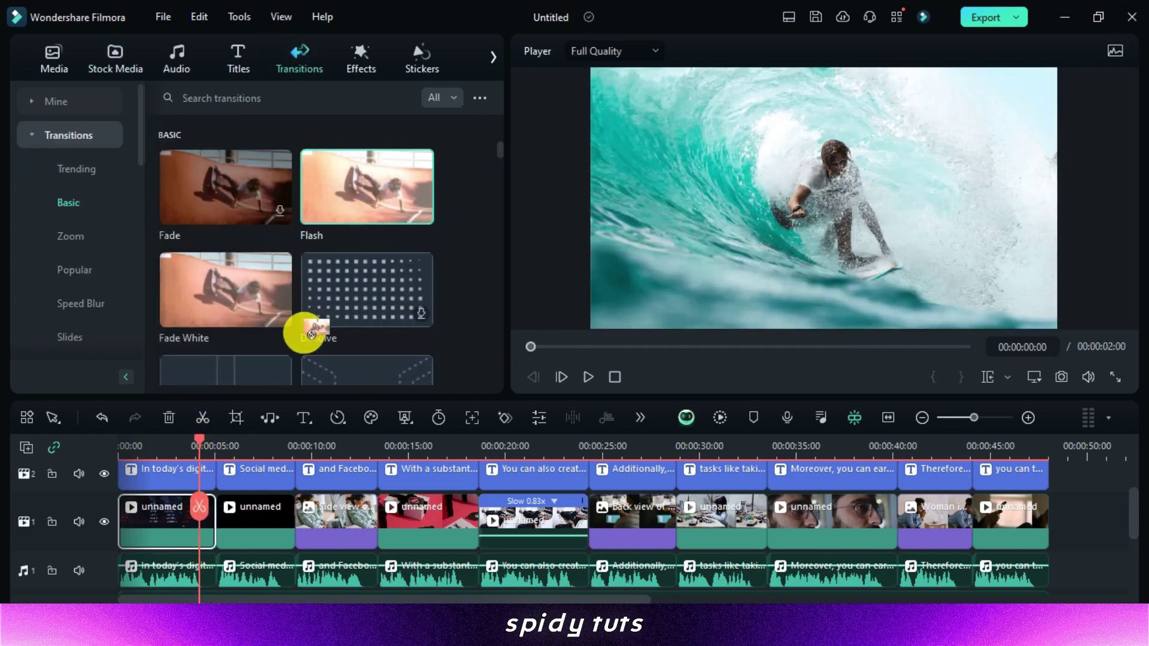